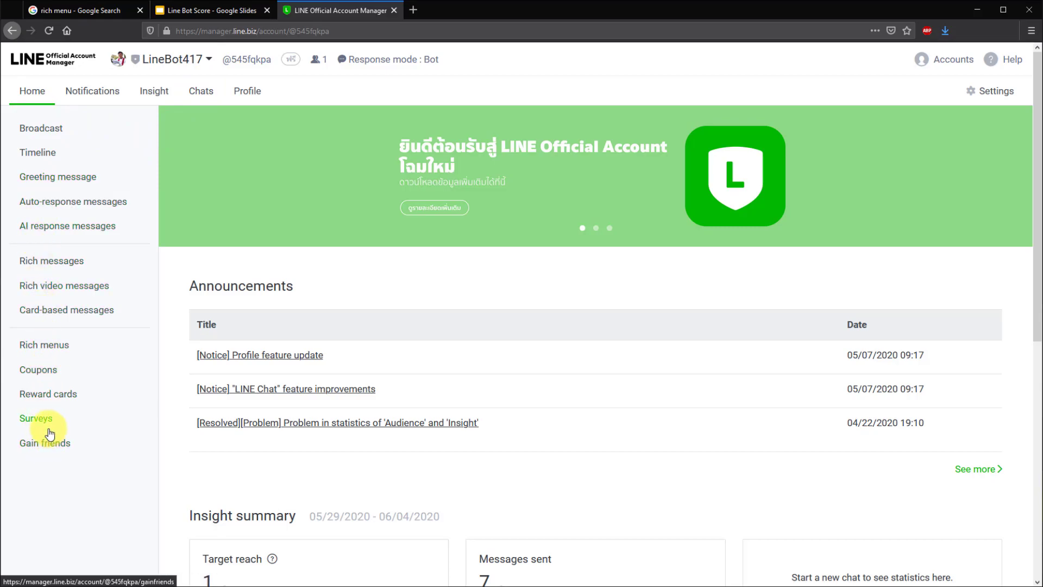
Set the status of the existing Grade Bot Rich menu to Off and save it
click(67, 353)
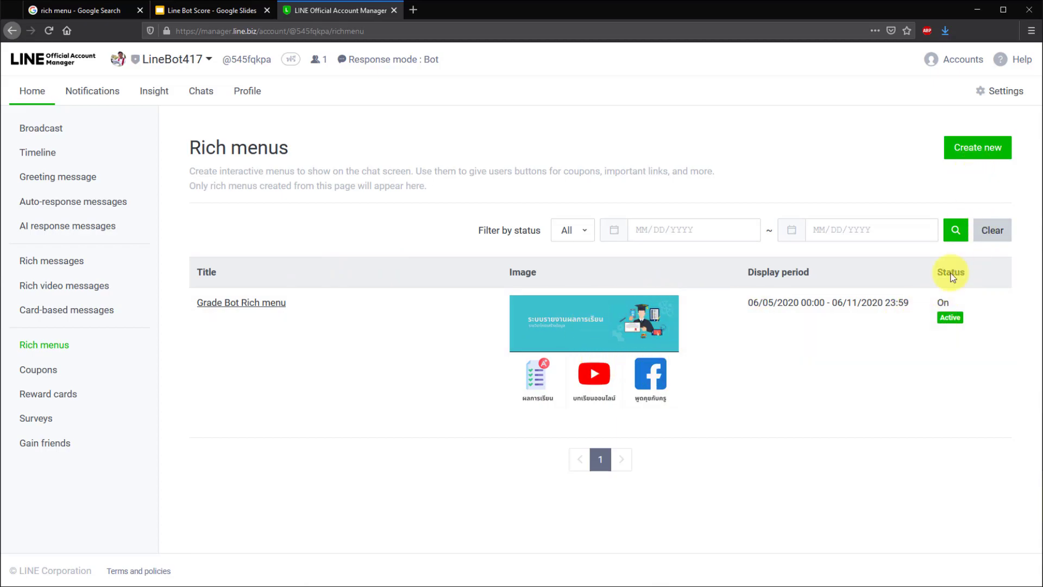
click(278, 303)
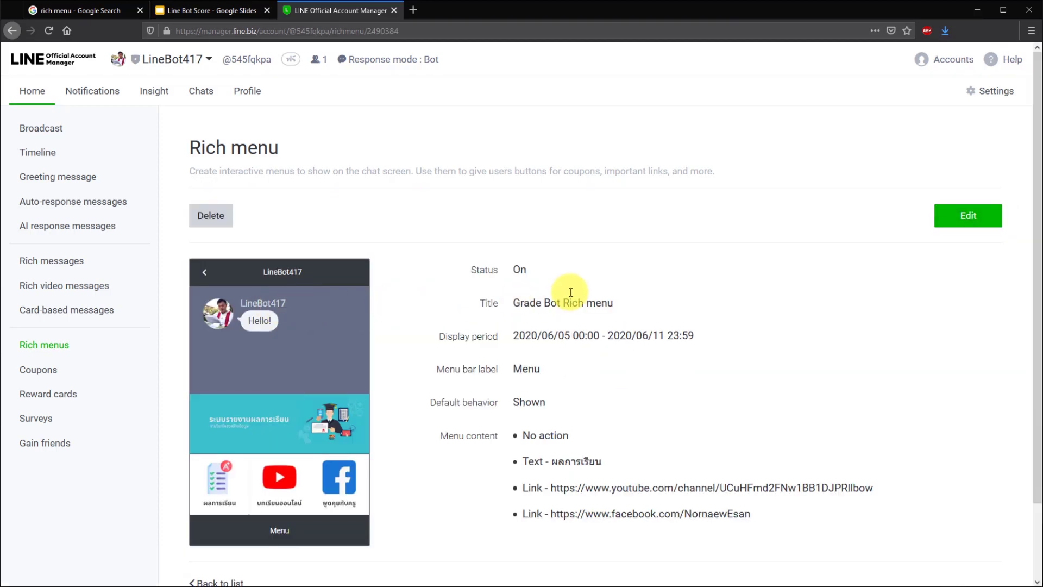
click(986, 209)
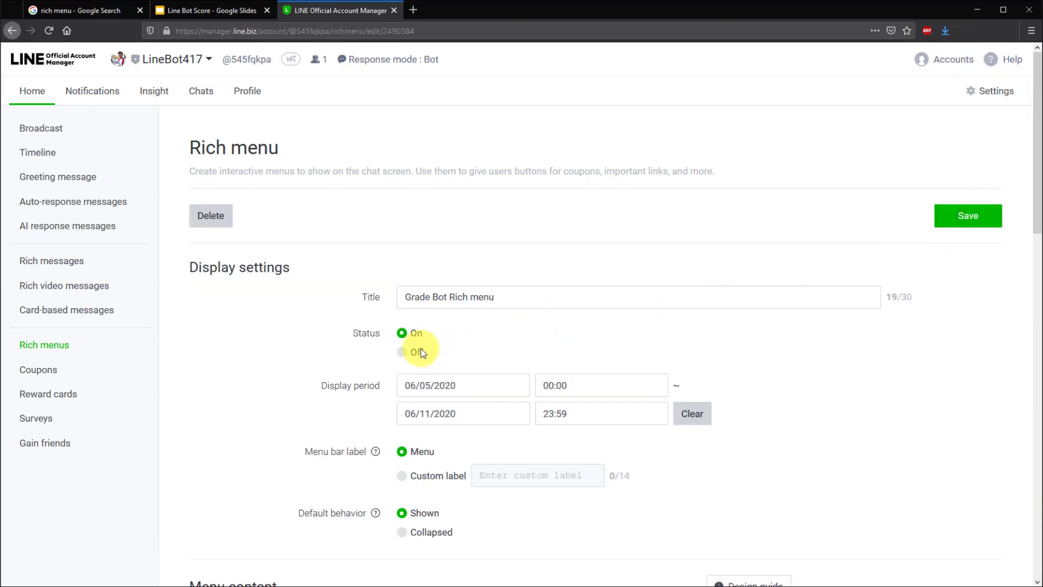
click(966, 215)
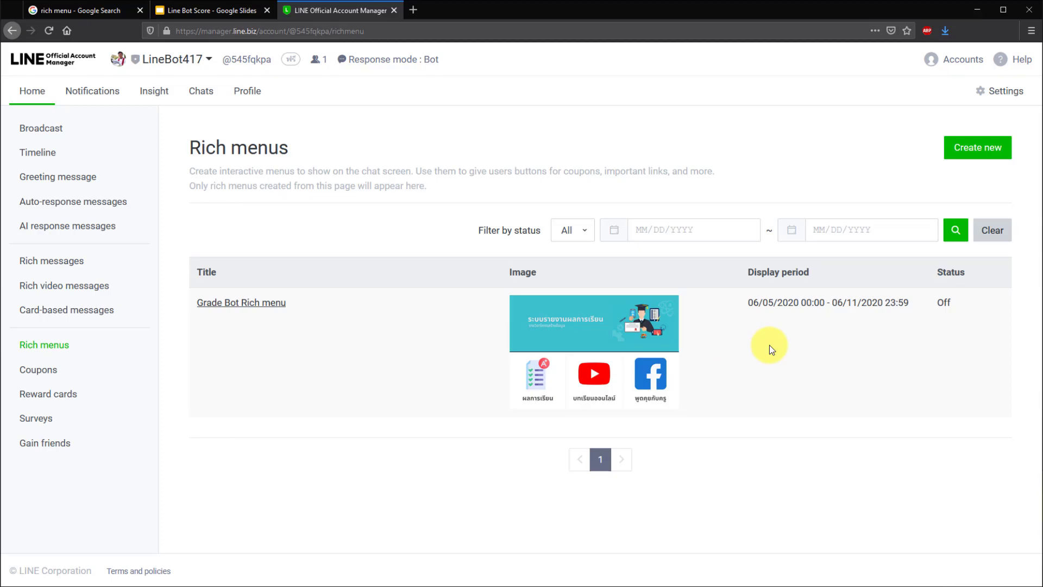
Create a new rich menu with the title "new rich menu"
click(970, 150)
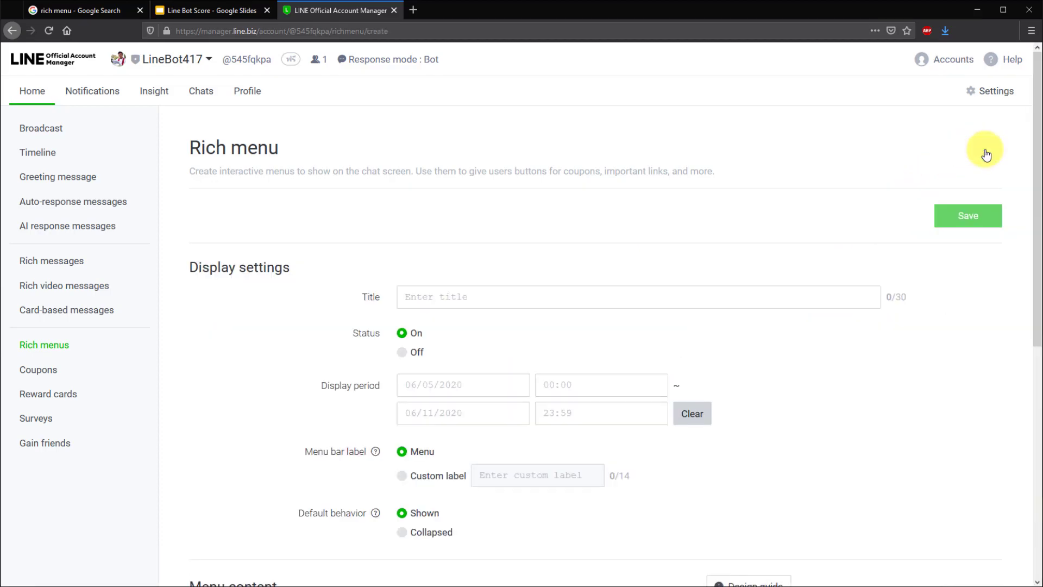
click(435, 296)
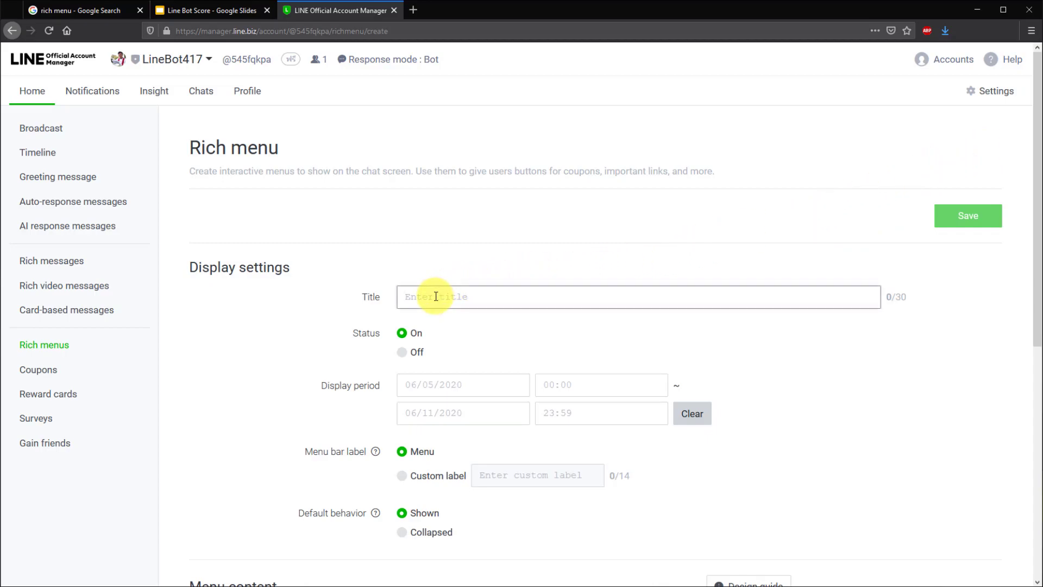
text(new rich menu)
click(365, 375)
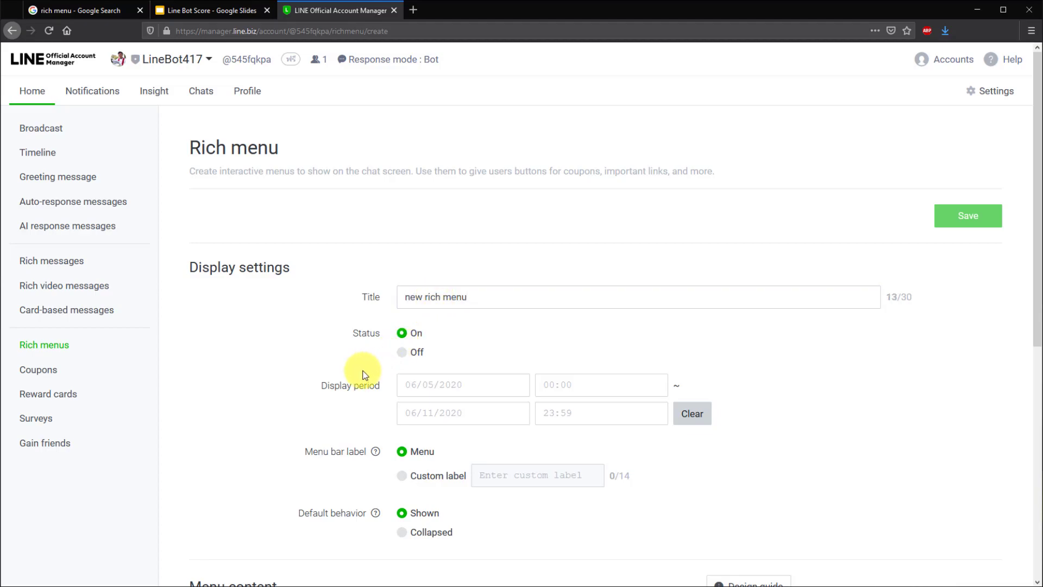
Set the display period from 06/05/2020 00:00 to 06/11/2020 23:59
scroll(364, 375, down, 3)
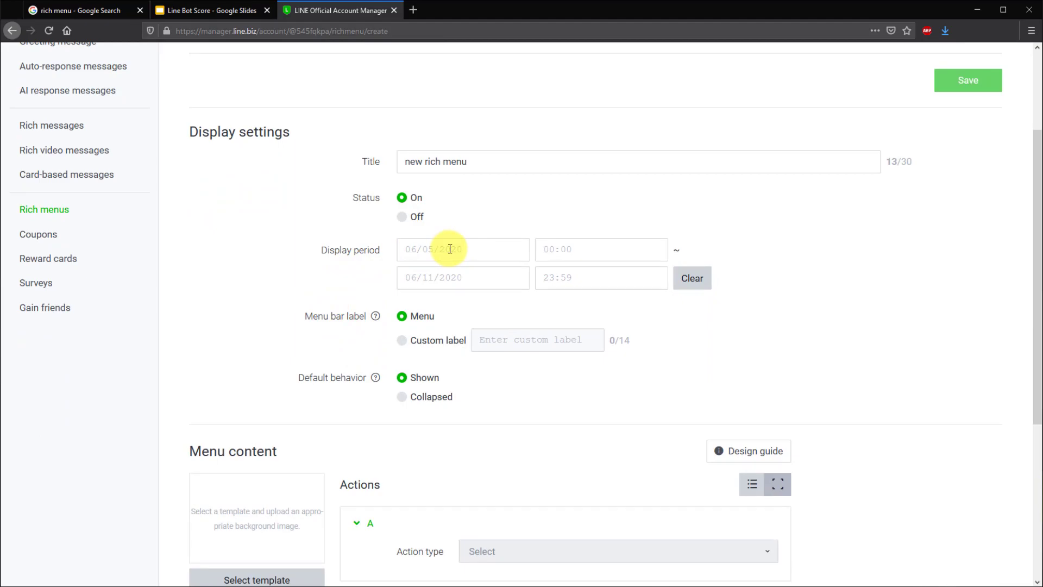
double_click(450, 249)
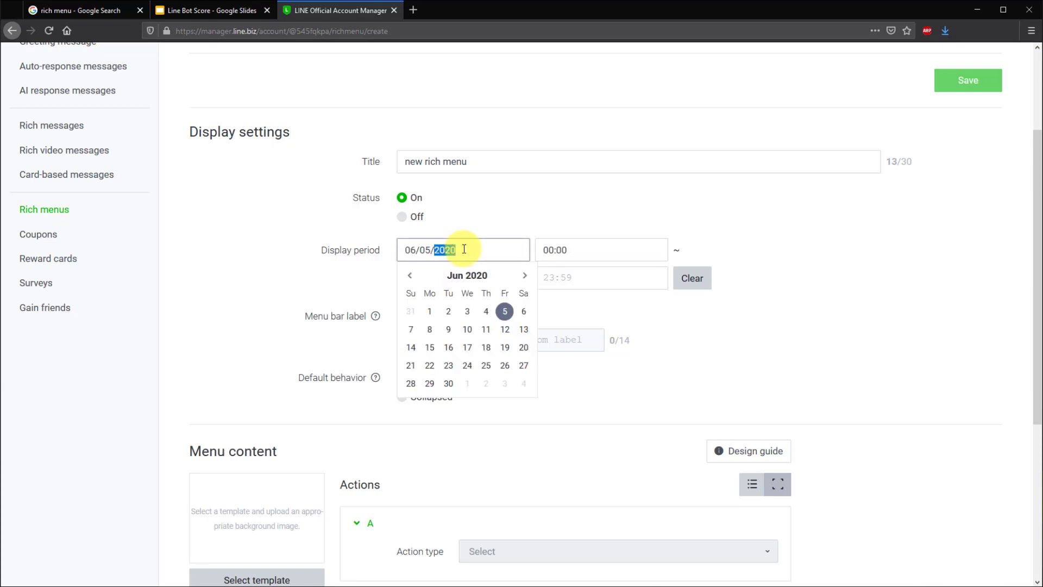
double_click(586, 253)
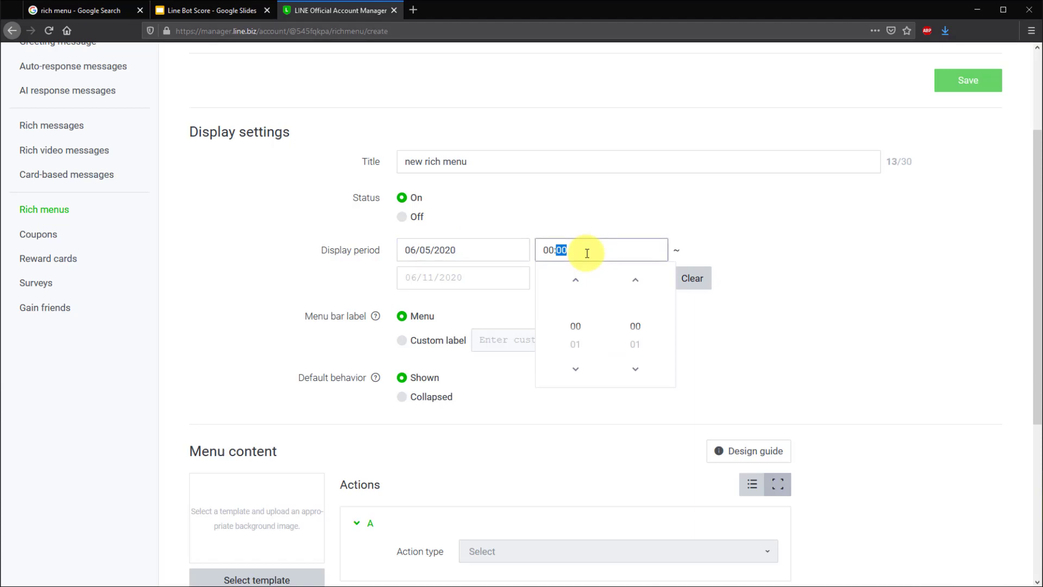
double_click(481, 277)
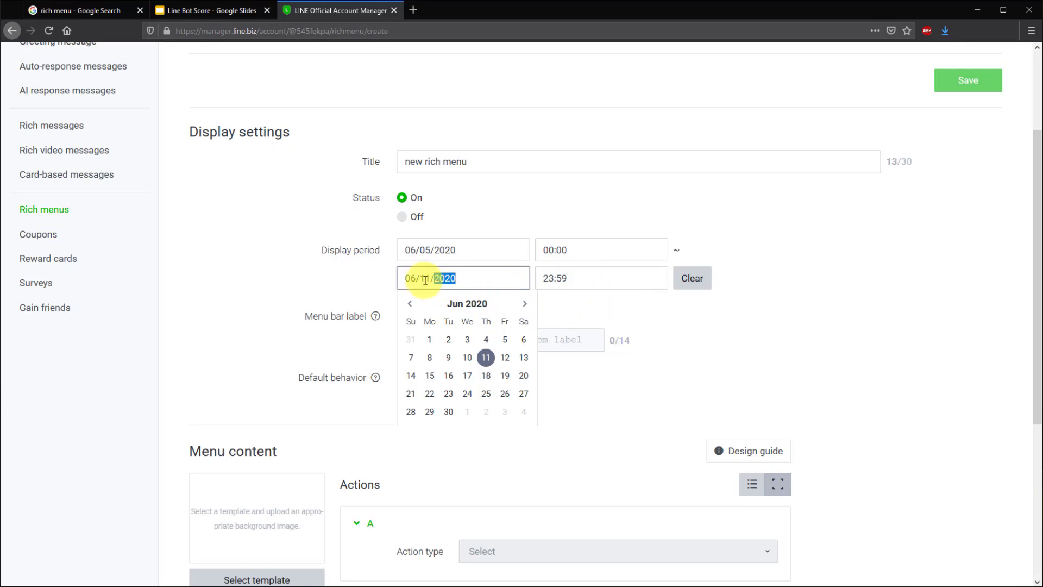
click(579, 307)
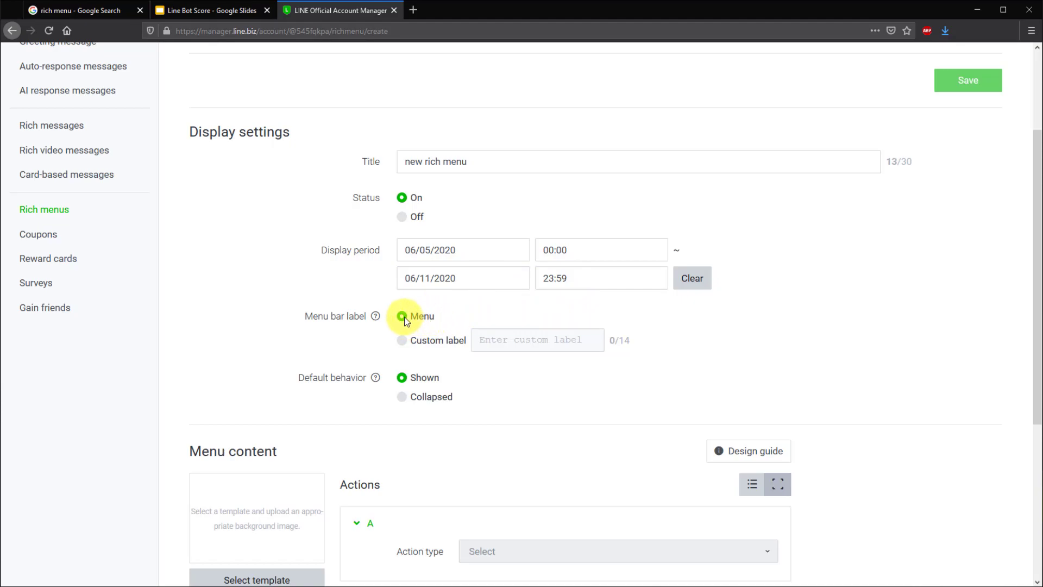
Open the template choices for the menu content and select the Large template with six equal areas
scroll(469, 368, down, 1)
scroll(469, 367, down, 3)
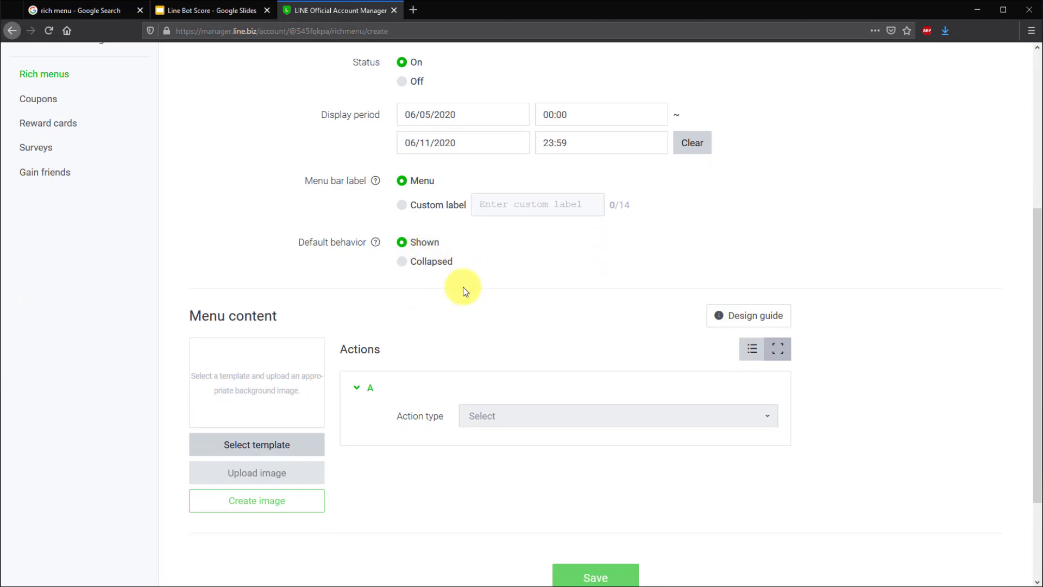
scroll(465, 291, down, 2)
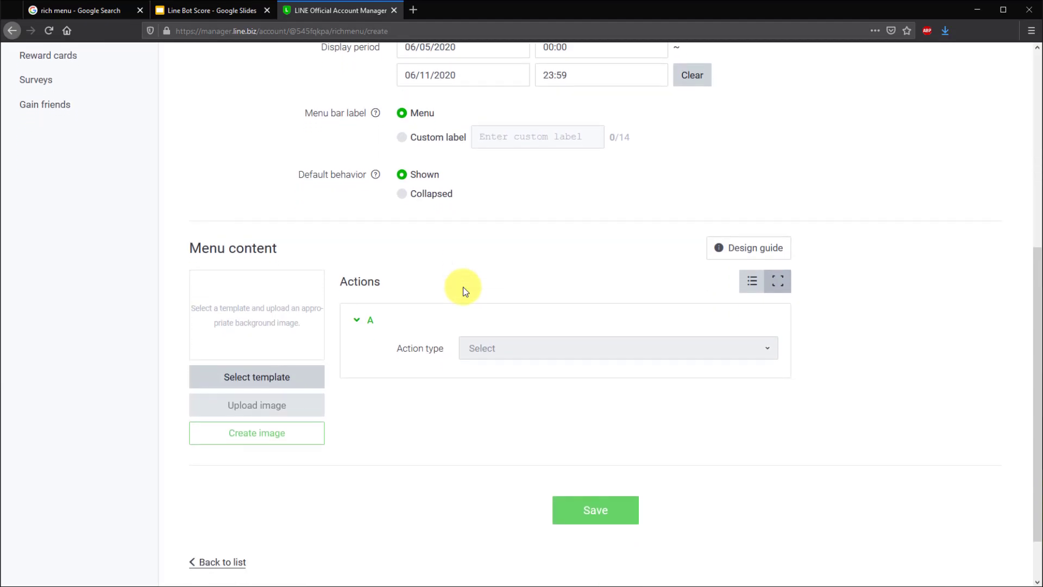
scroll(463, 277, down, 2)
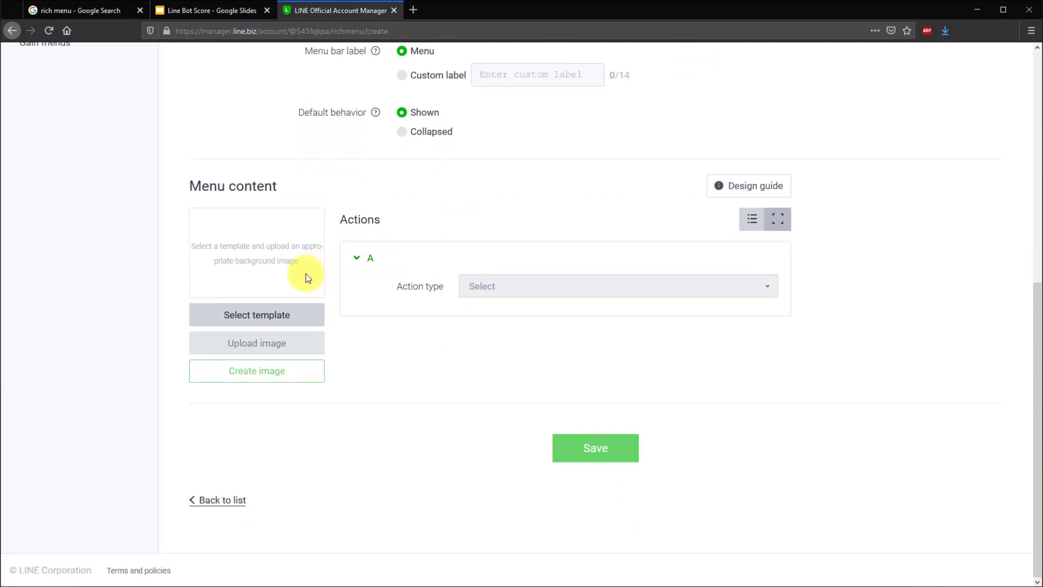
click(304, 316)
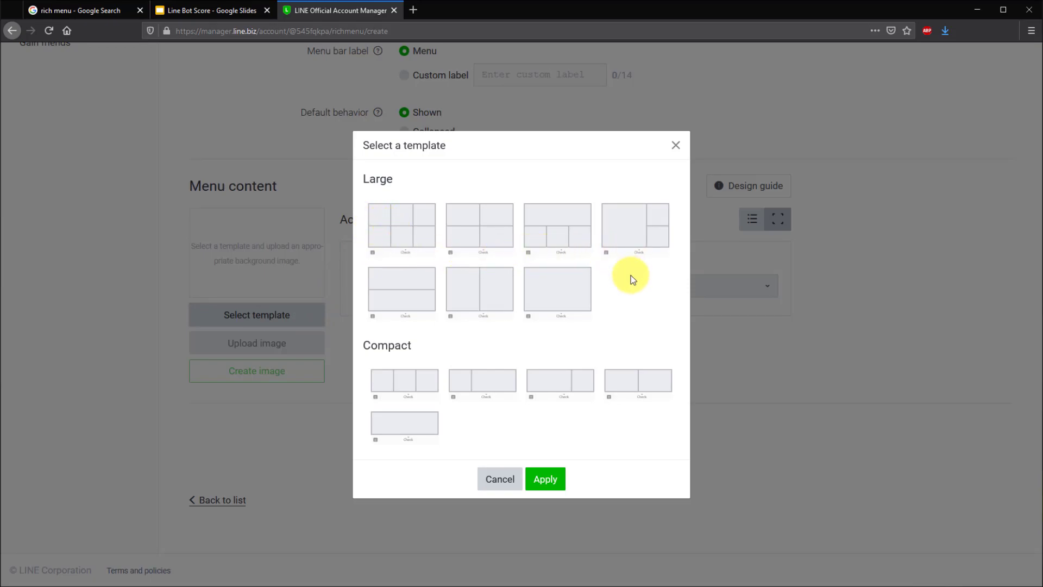
click(404, 235)
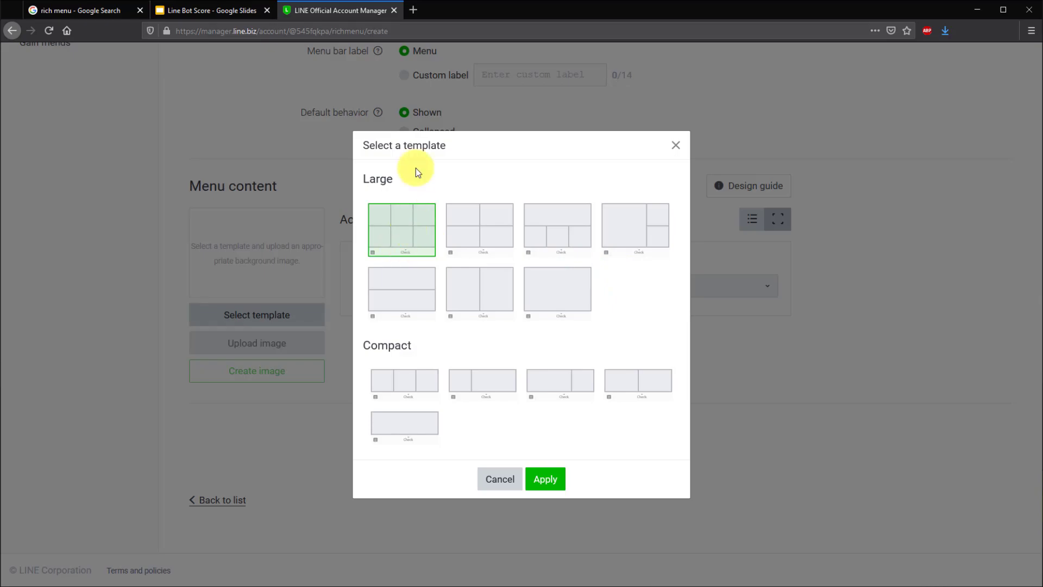
Switch to the Google image results for "rich menu" and examine several example rich menu designs
click(103, 11)
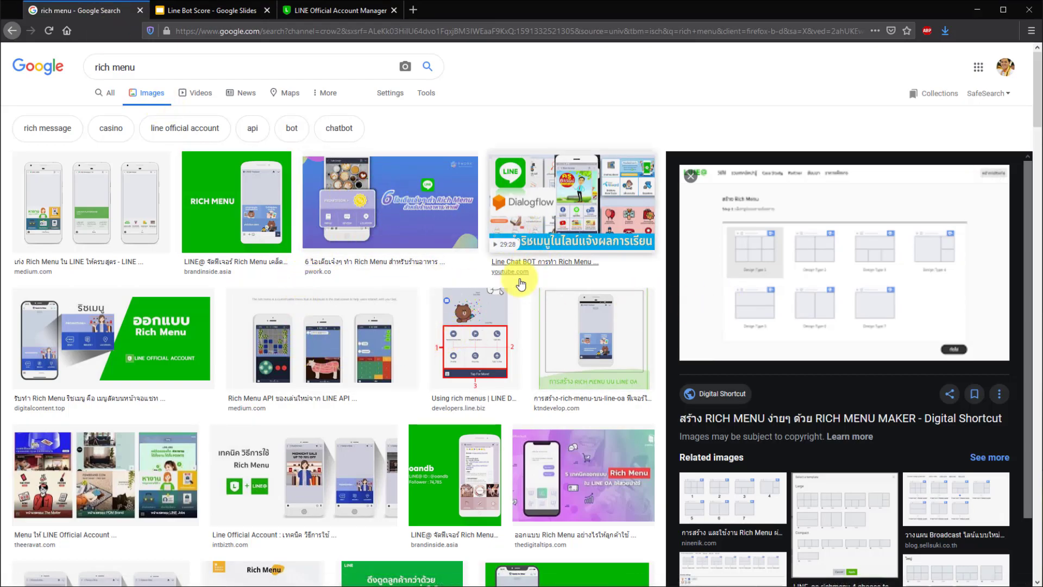
scroll(380, 424, down, 3)
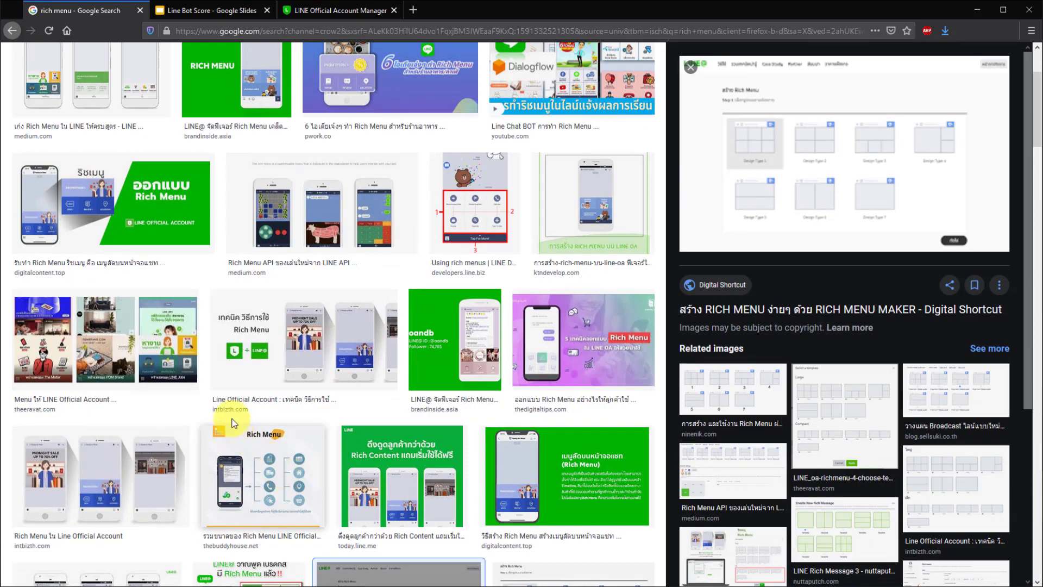
click(114, 336)
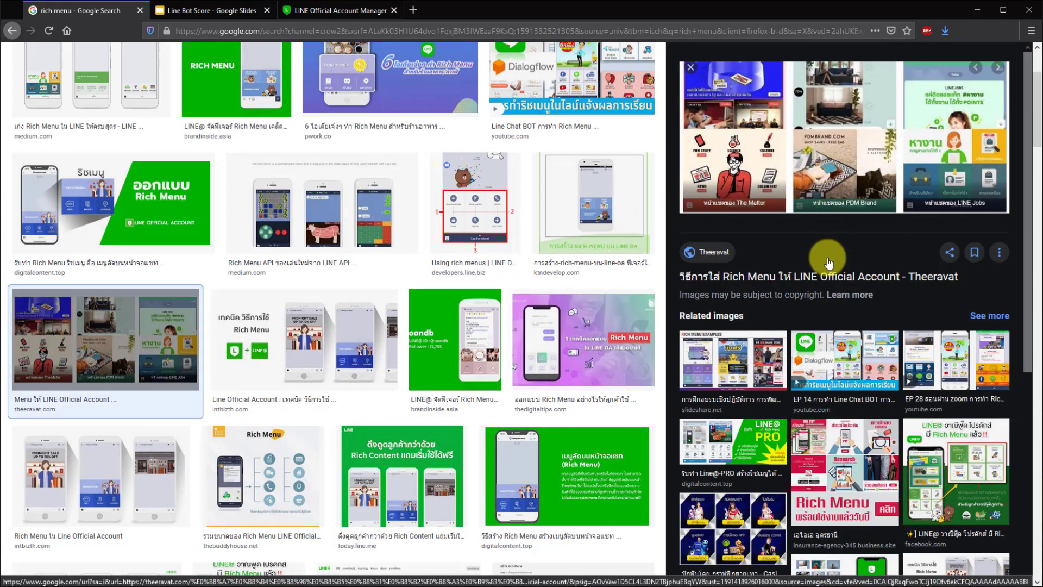
click(948, 469)
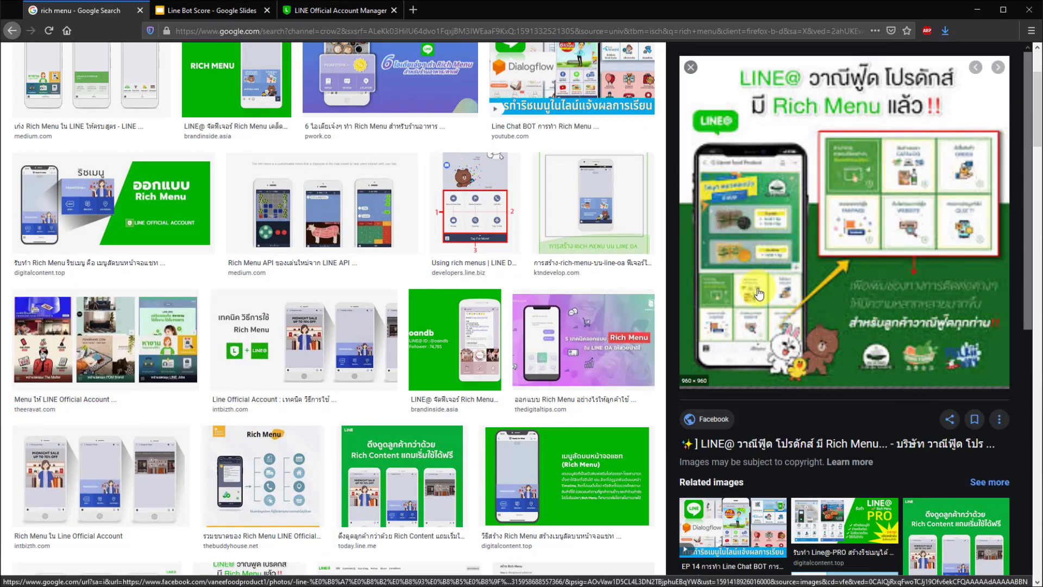
click(831, 520)
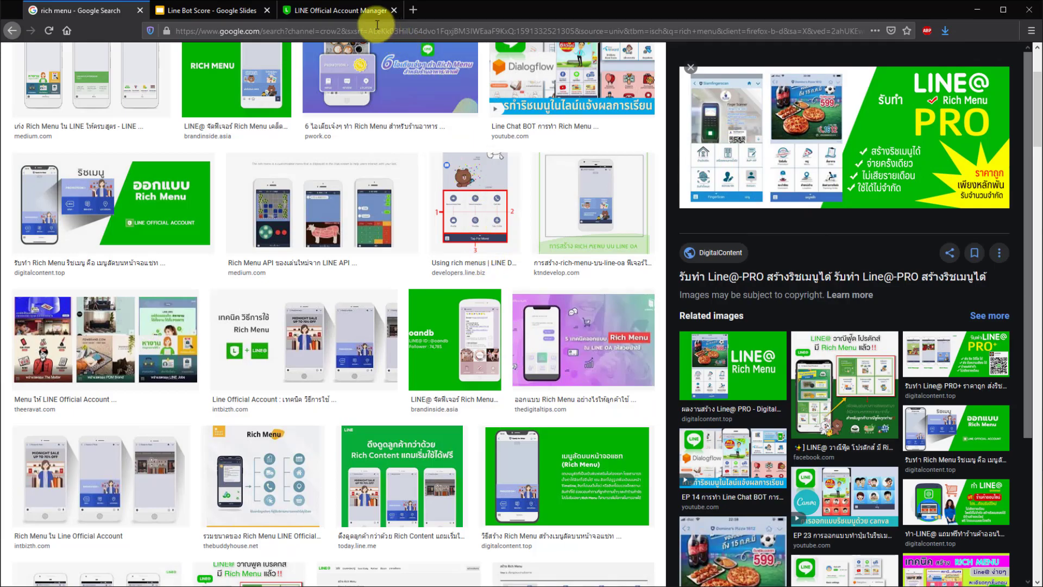
Return to LINE Official Account Manager and apply the Large template with one wide area above three smaller ones
click(322, 12)
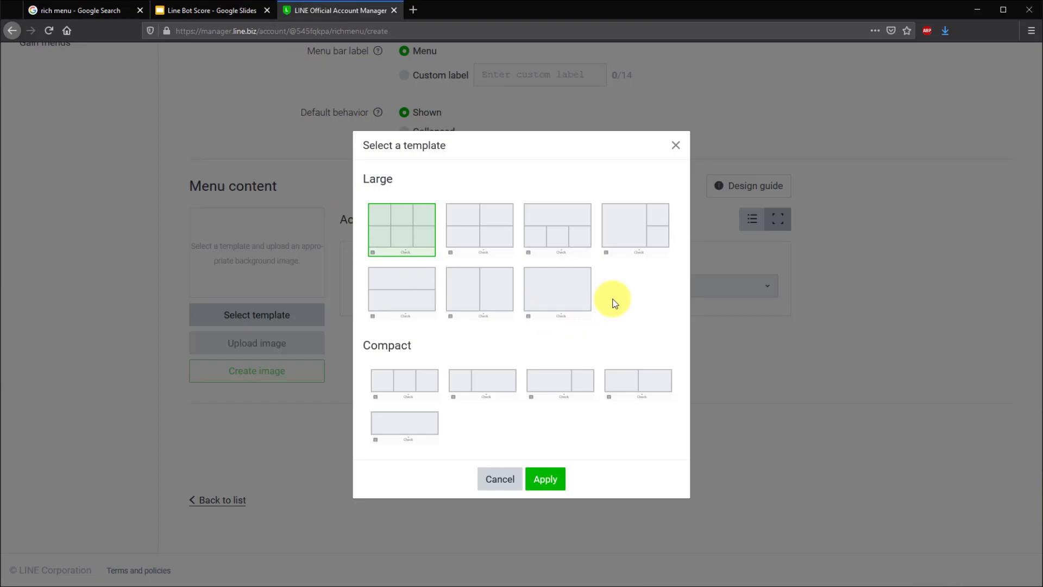
click(571, 230)
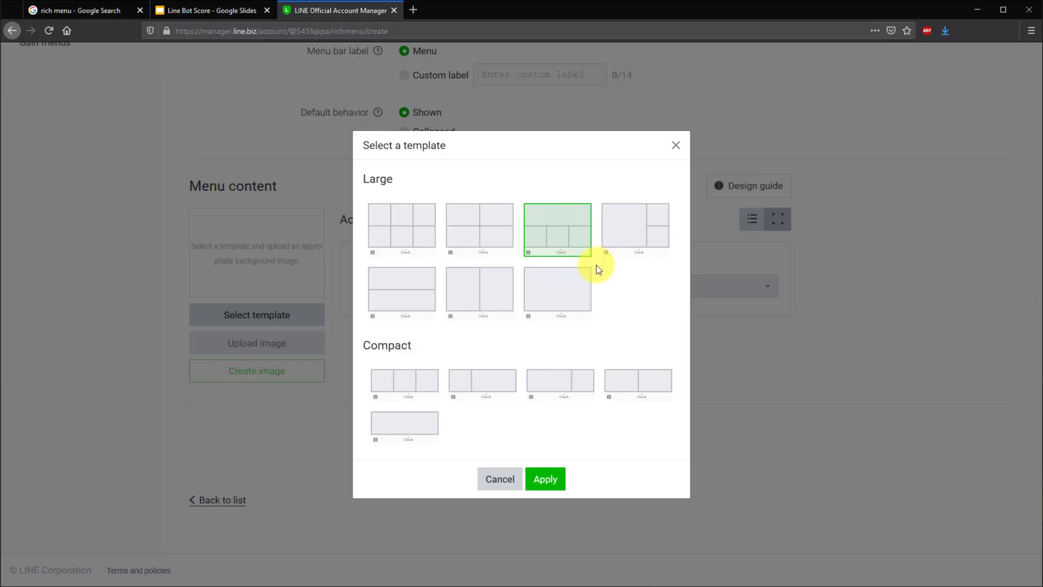
click(549, 479)
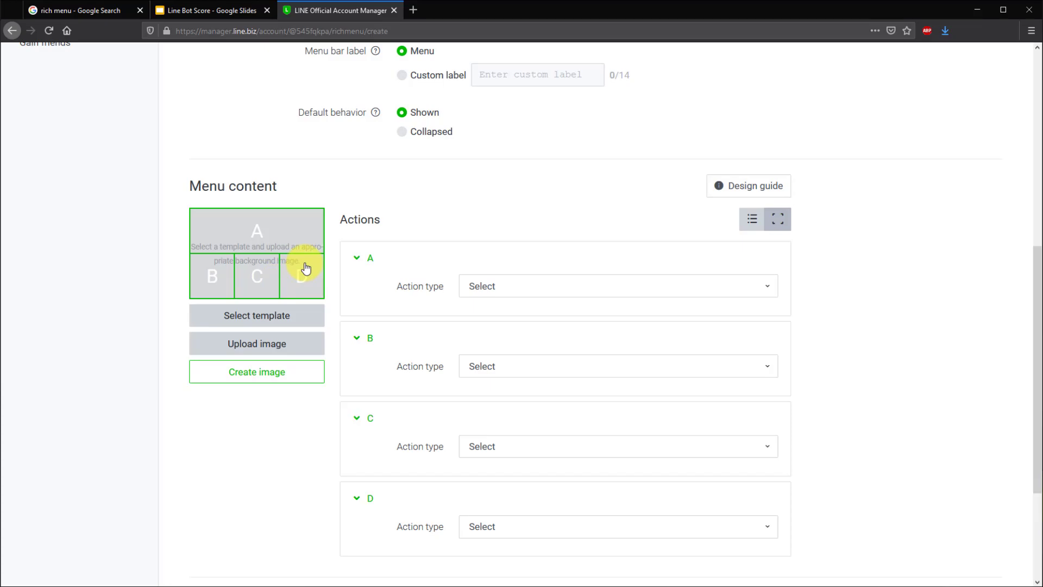
Check the design guide for rich menu images and open the downloaded RichMenu_DesignTemplate folder in File Explorer
click(748, 189)
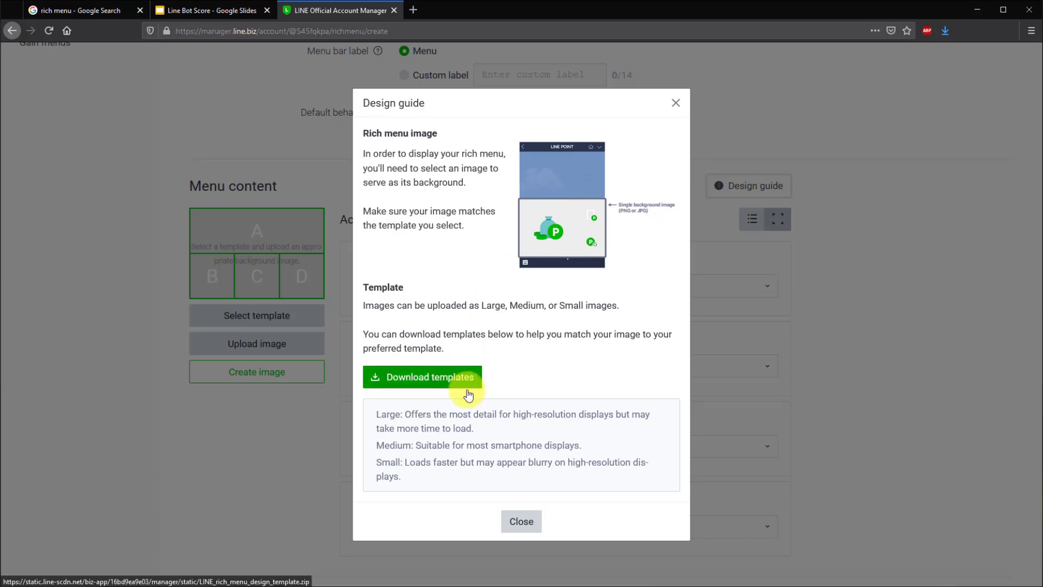
click(521, 521)
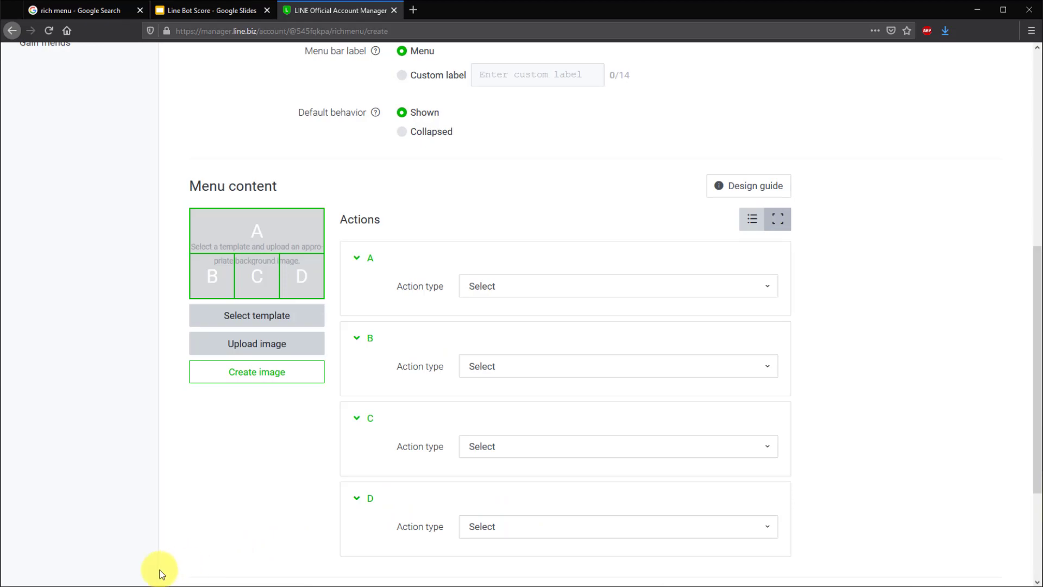
click(130, 581)
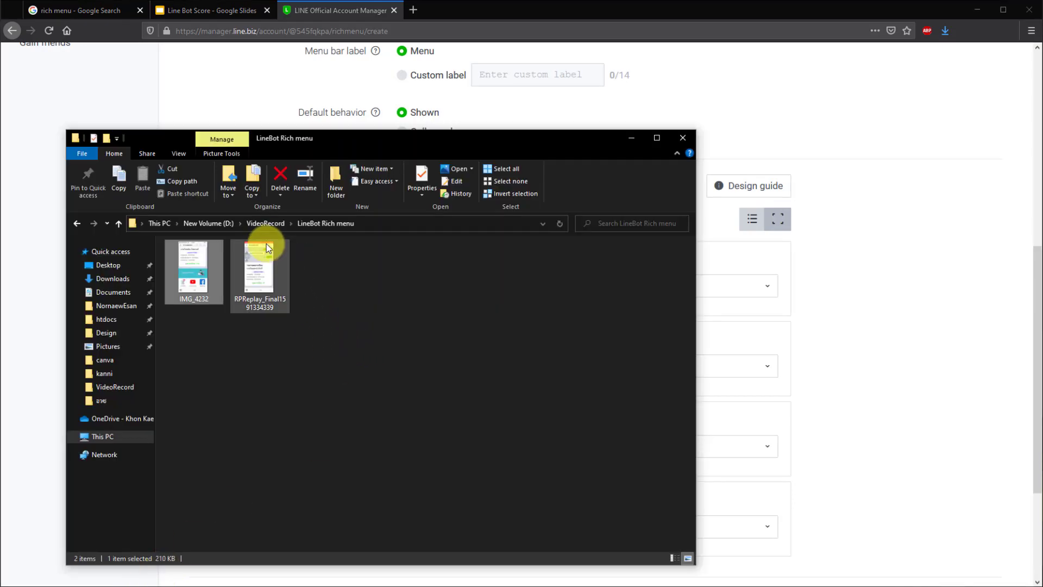
click(112, 278)
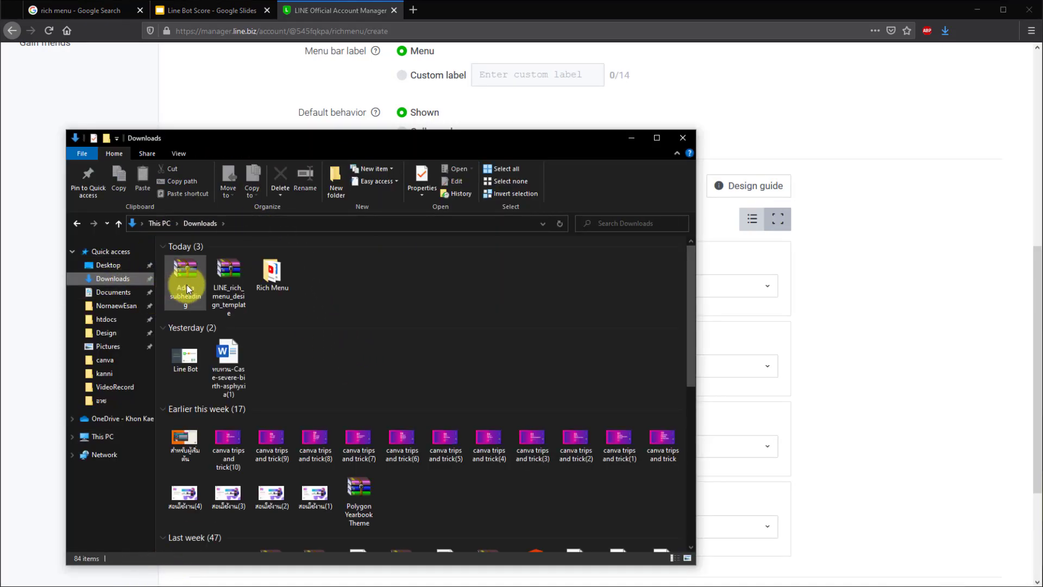
double_click(279, 272)
click(192, 224)
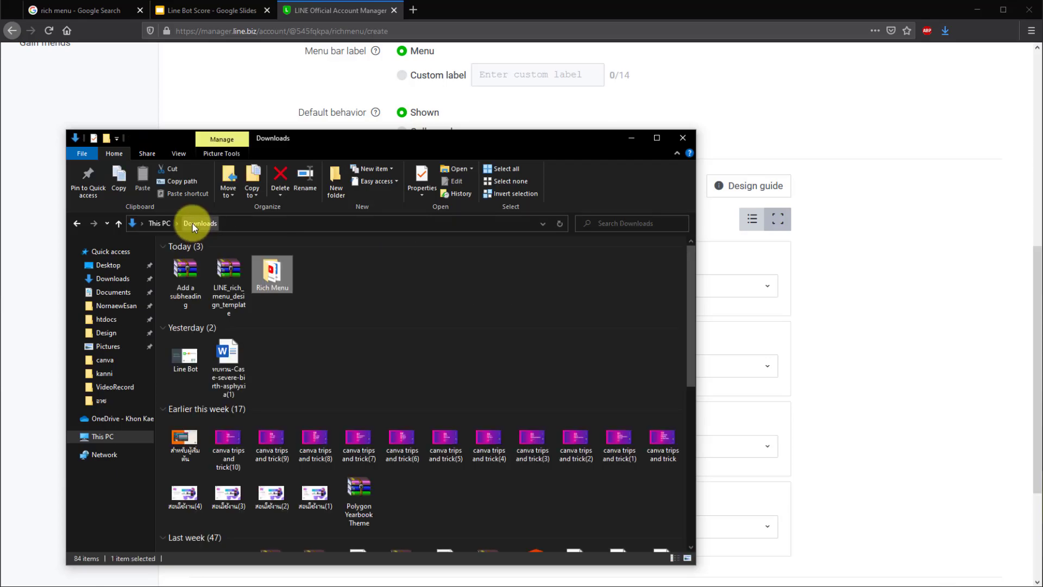
scroll(266, 340, down, 10)
double_click(186, 516)
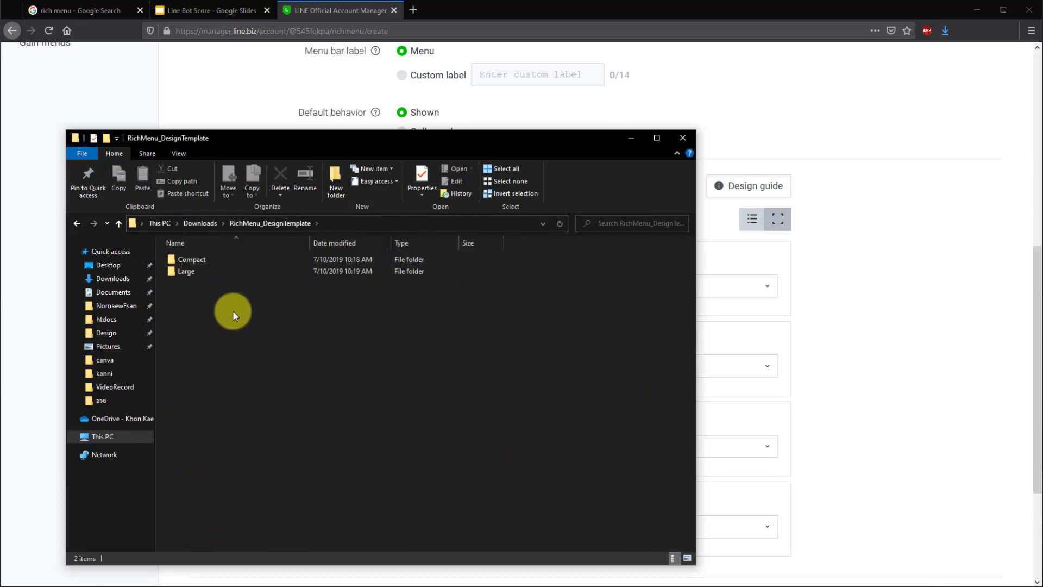
Examine the Compact guide images in the Medium and Large size folders
double_click(201, 263)
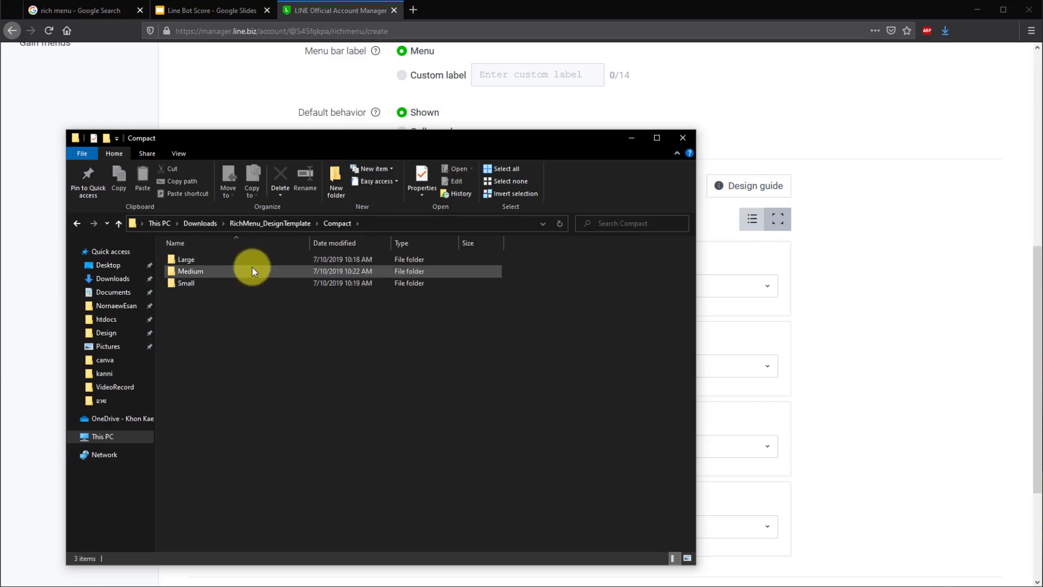
double_click(272, 275)
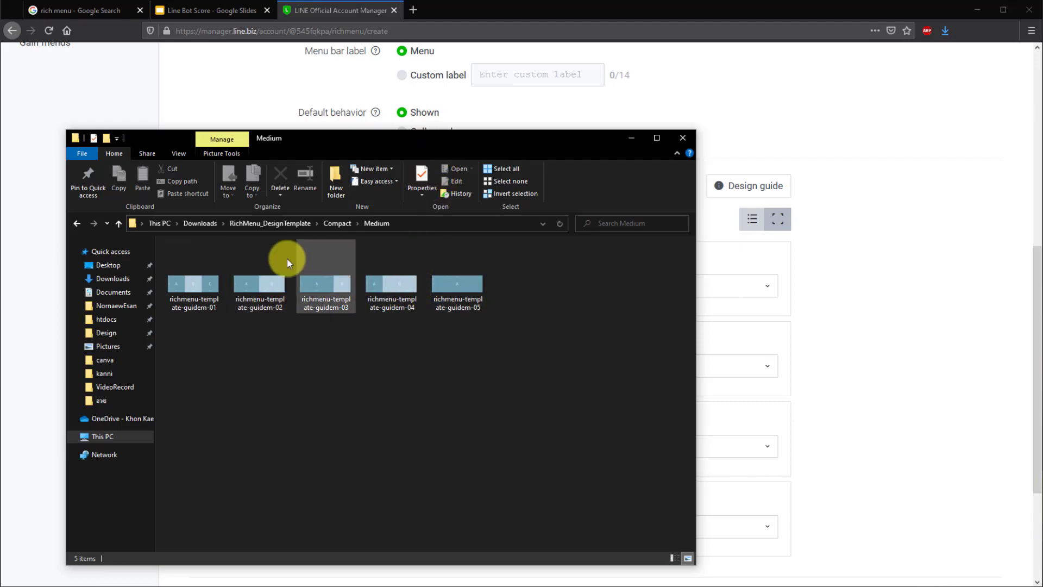
click(329, 225)
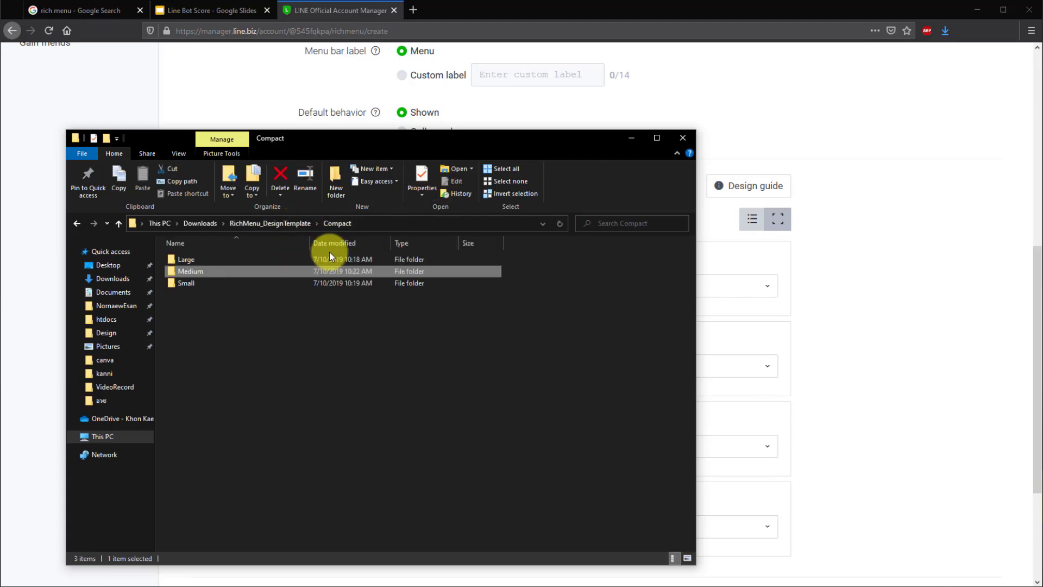
double_click(209, 264)
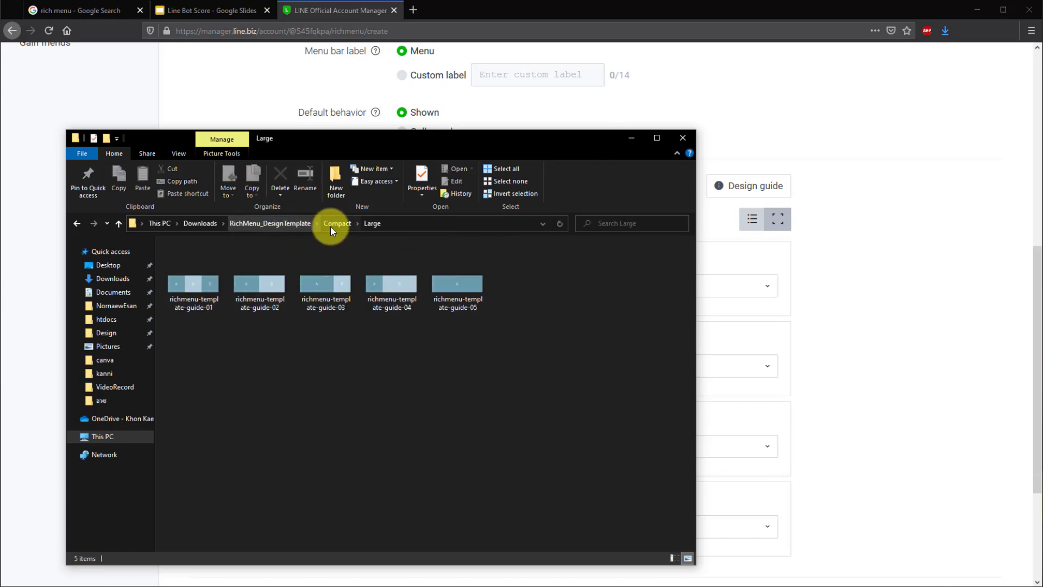
Examine the Compact guide images in the Small size folder and return to the RichMenu_DesignTemplate folder
click(332, 225)
double_click(206, 284)
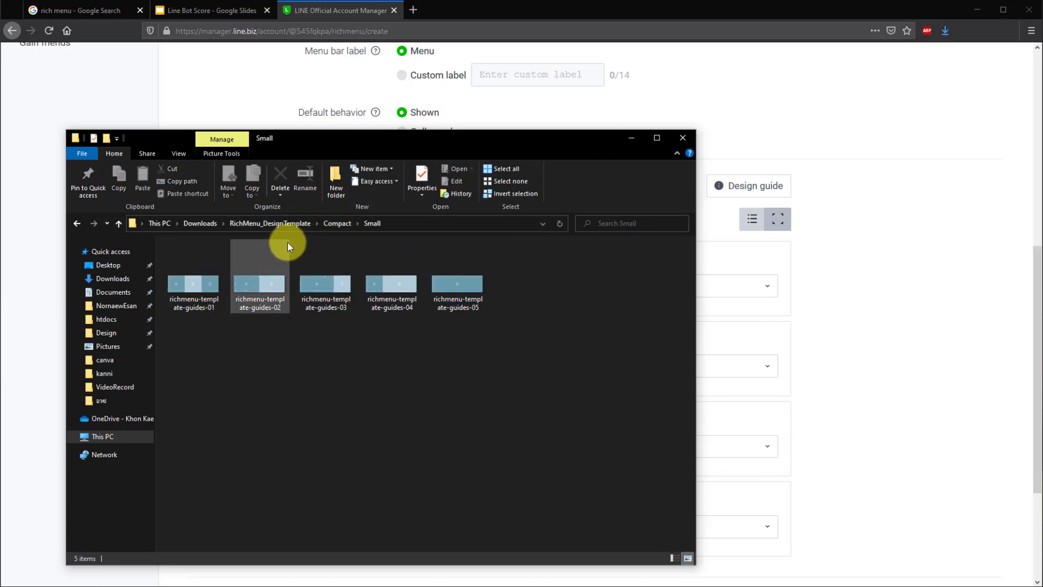
click(331, 224)
click(278, 225)
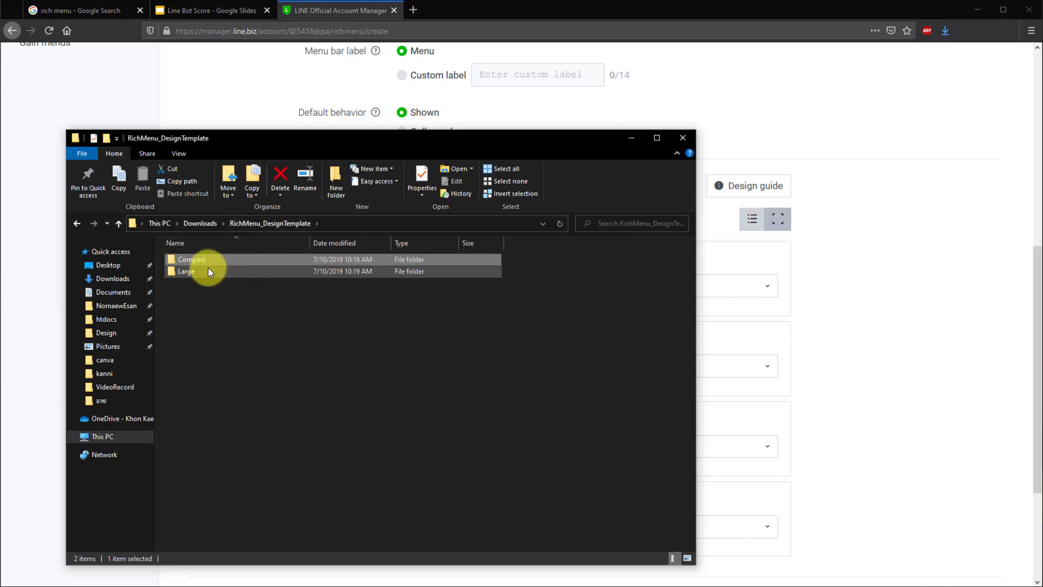
View the four-area guide image richmenu-template-guide-03 in the Large template's Large size folder, then close it
double_click(207, 269)
double_click(220, 258)
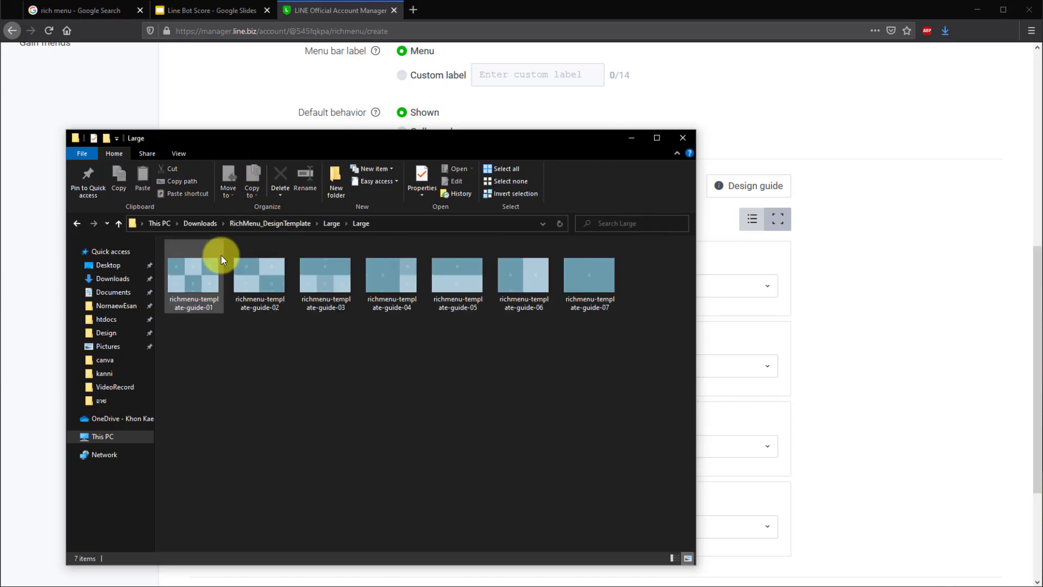
click(325, 278)
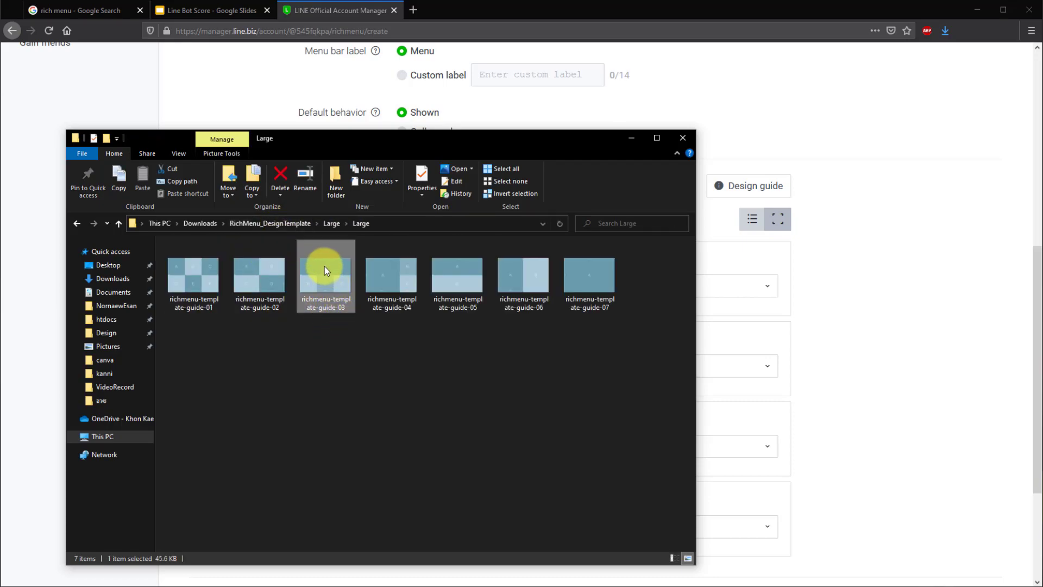
double_click(322, 289)
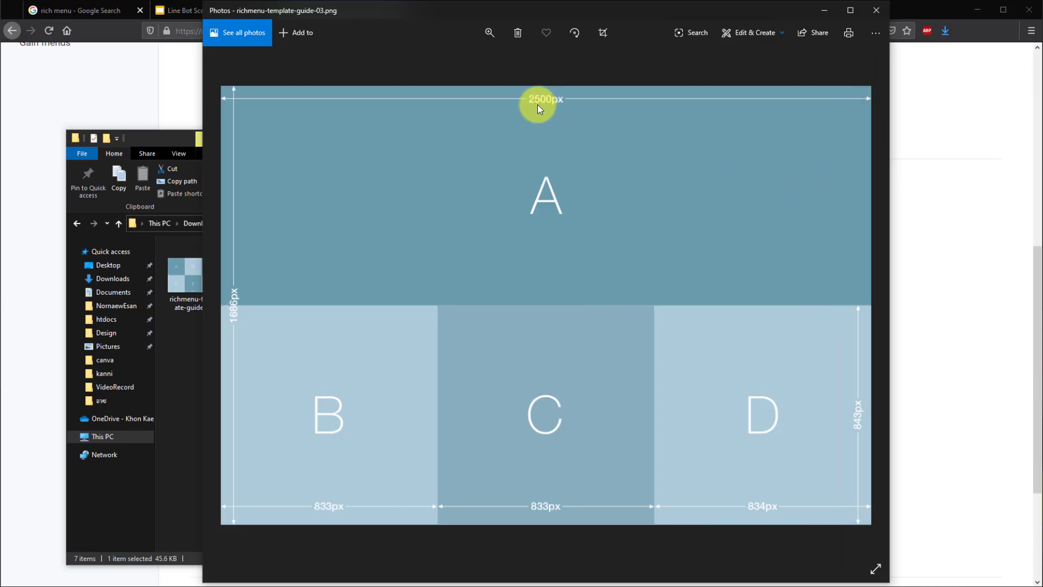
click(876, 11)
View the four-area guide image richmenu-template-guidem-03 in the Large template's Medium size folder and return to LINE Official Account Manager
click(331, 223)
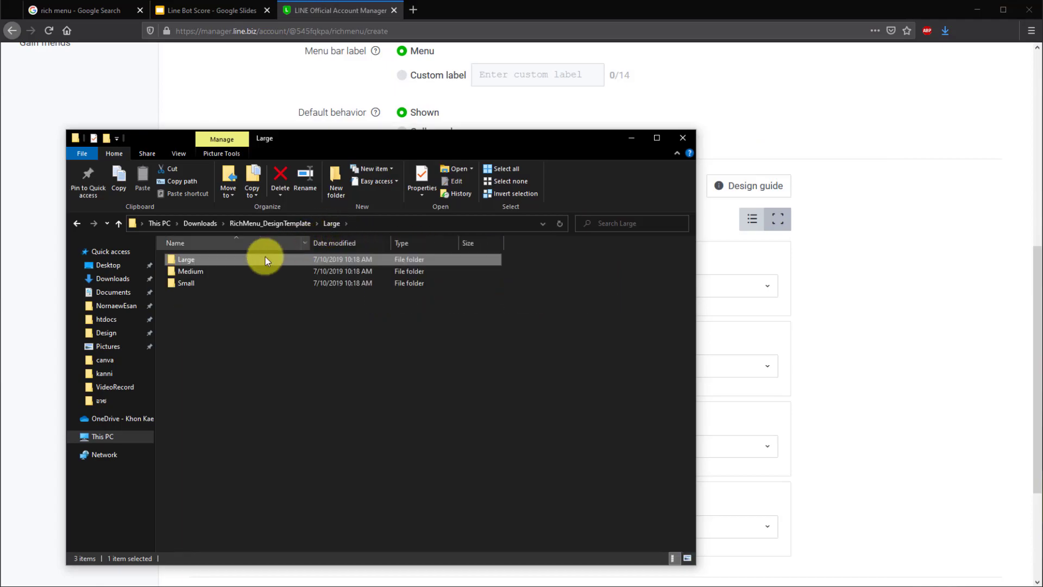
double_click(223, 269)
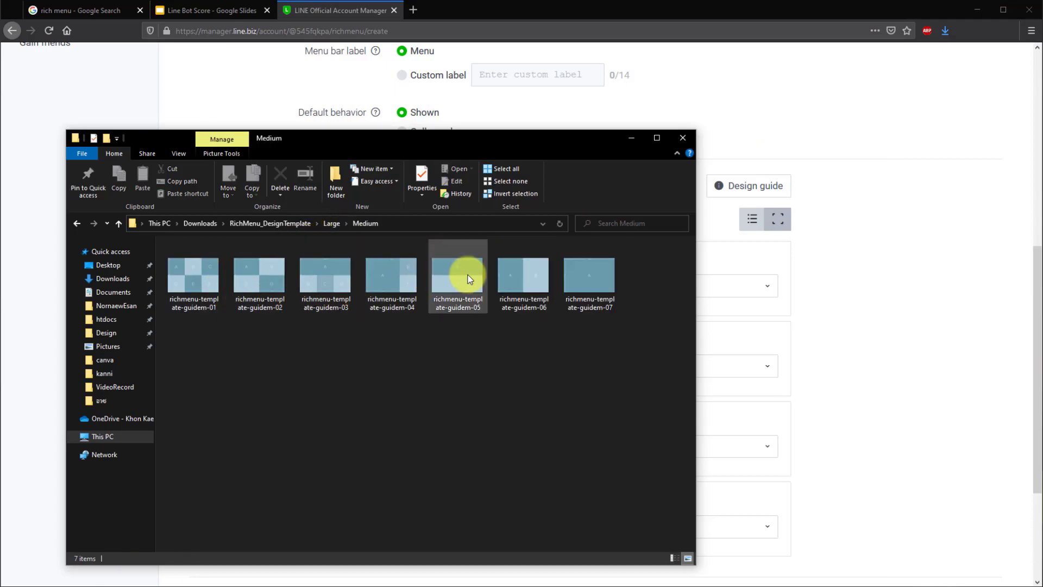
double_click(327, 275)
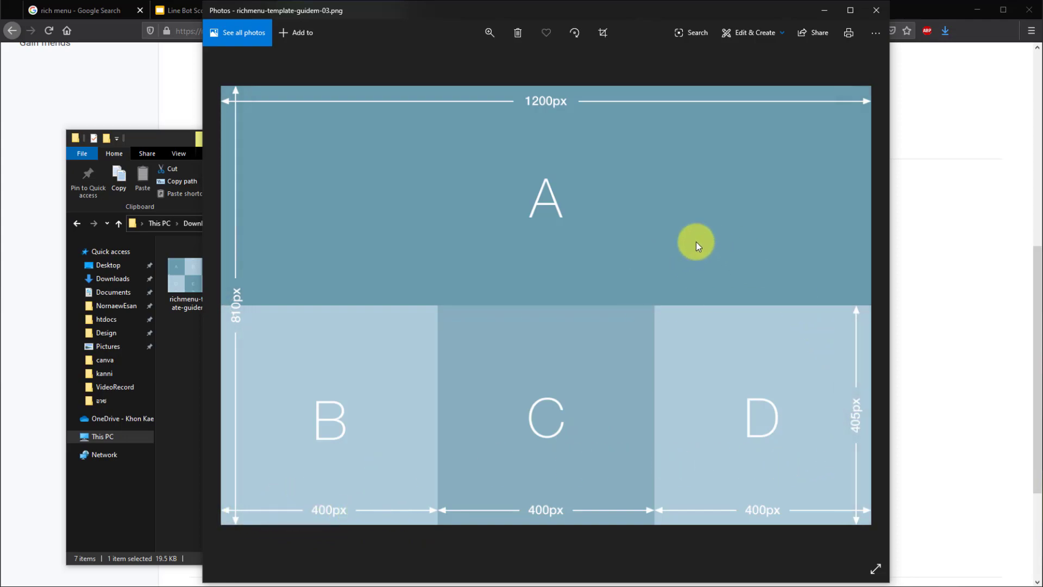
click(120, 86)
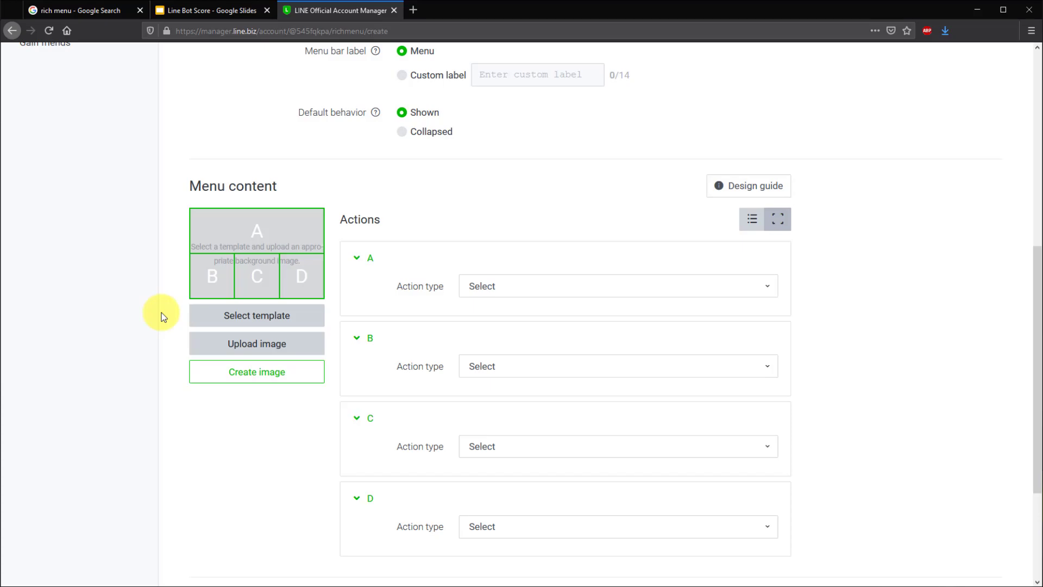
Start creating the menu image in the built-in editor and fill the wide area A with crimson #D53D59
click(296, 379)
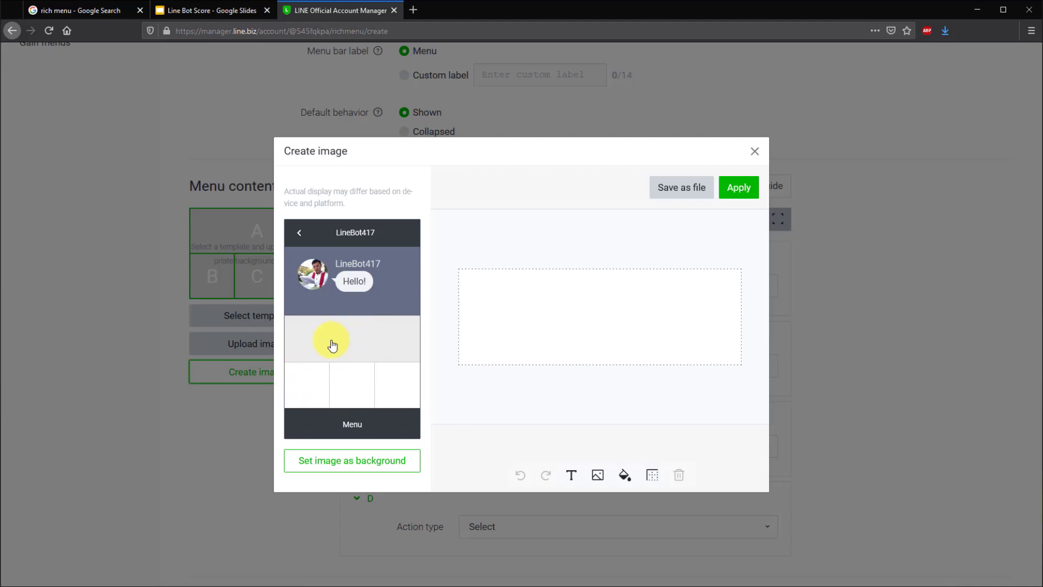
click(310, 377)
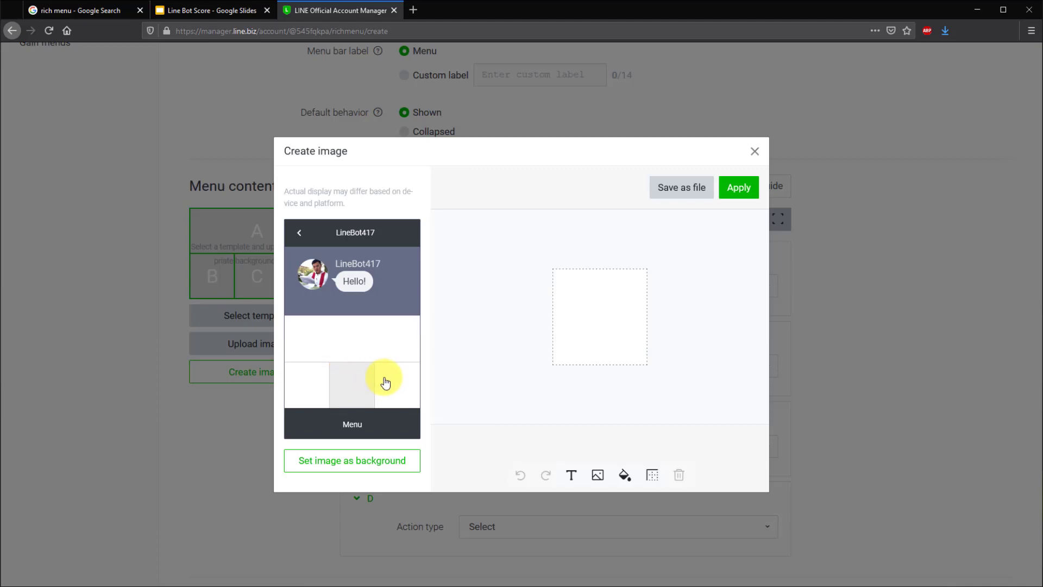
click(350, 341)
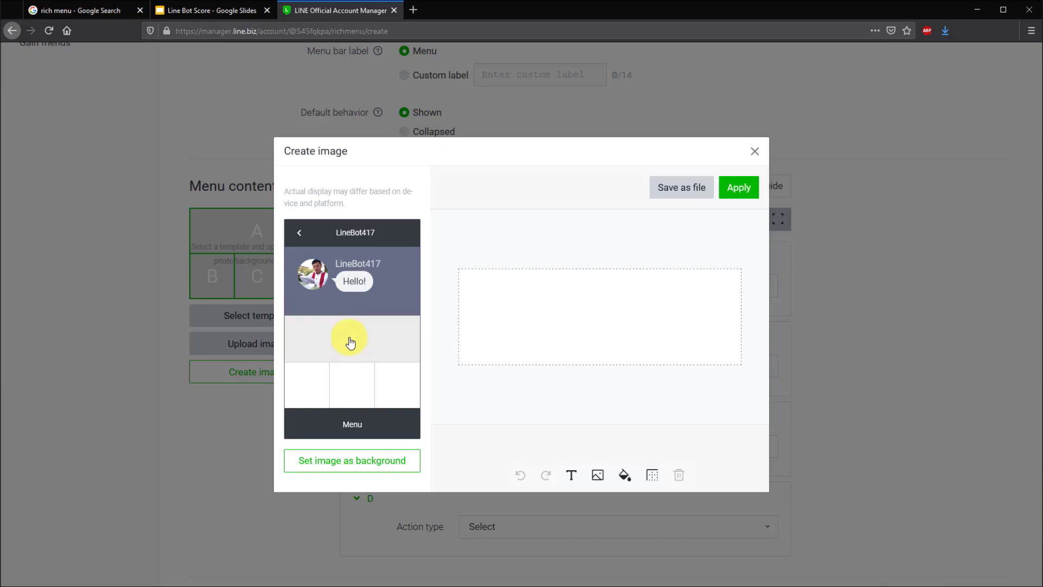
click(625, 475)
click(677, 387)
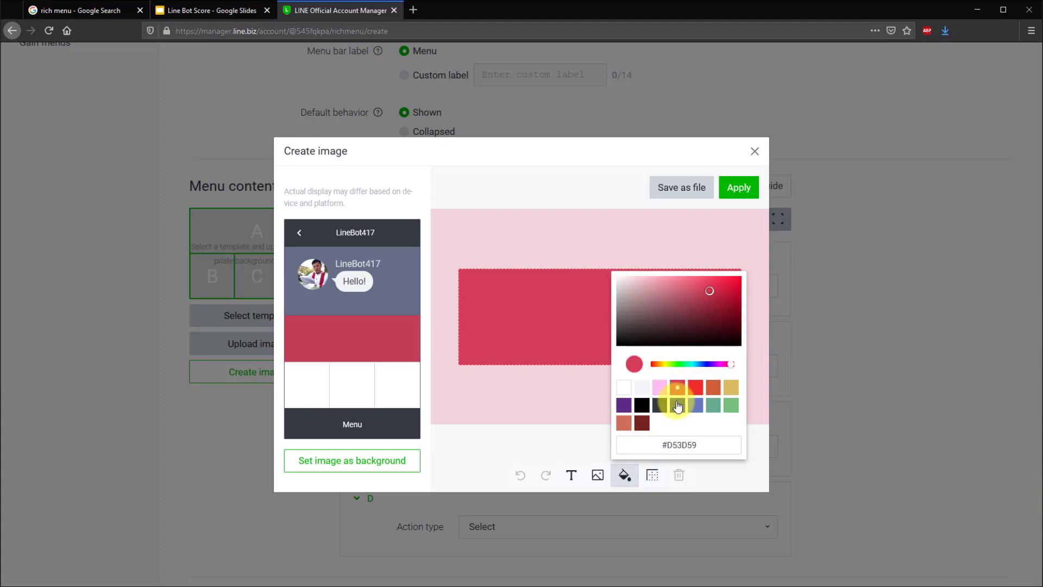
click(511, 410)
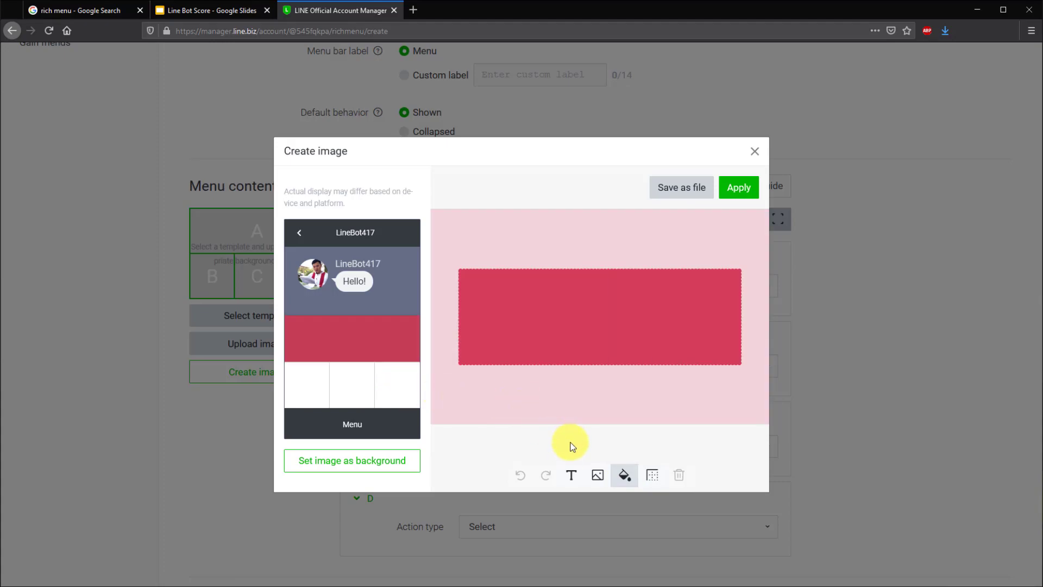
Add the two-line text "ระบบการแสด ผลการเรียน" to area A and move it closer to the area's centre
click(573, 478)
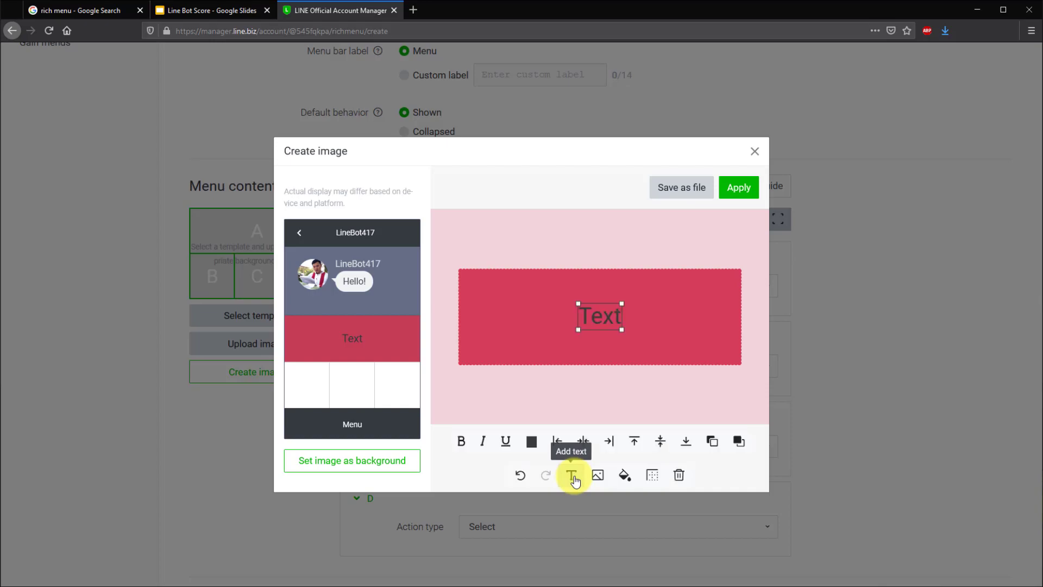
click(599, 317)
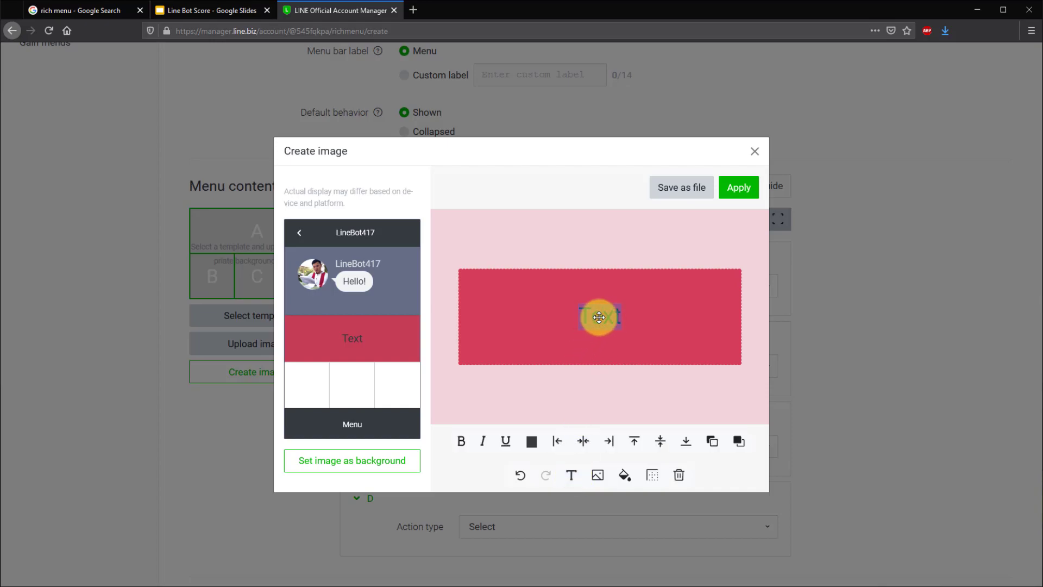
text(ระบบการแสด ผลการเรียน)
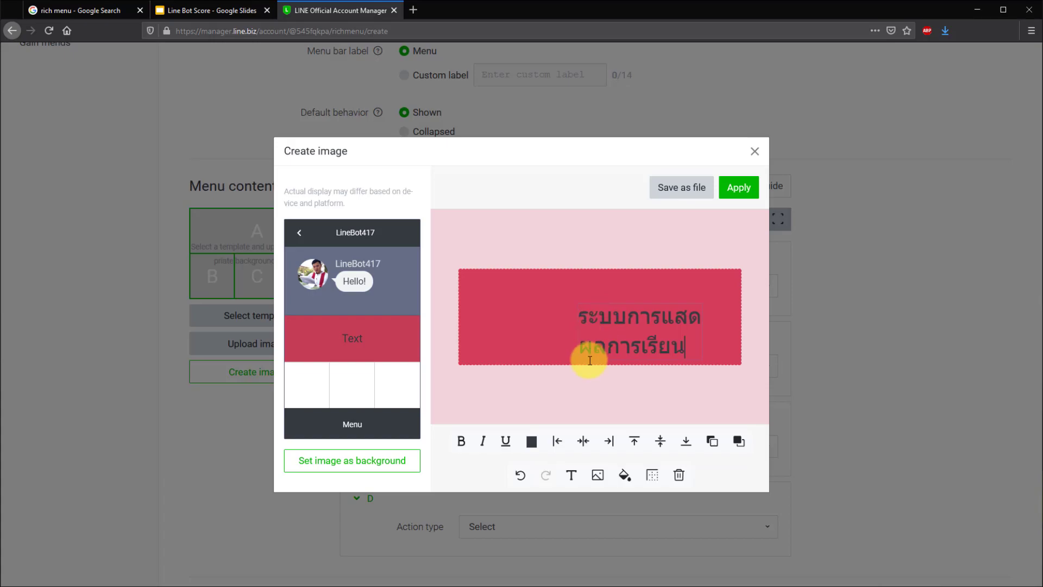
click(600, 385)
drag(597, 329, 559, 333)
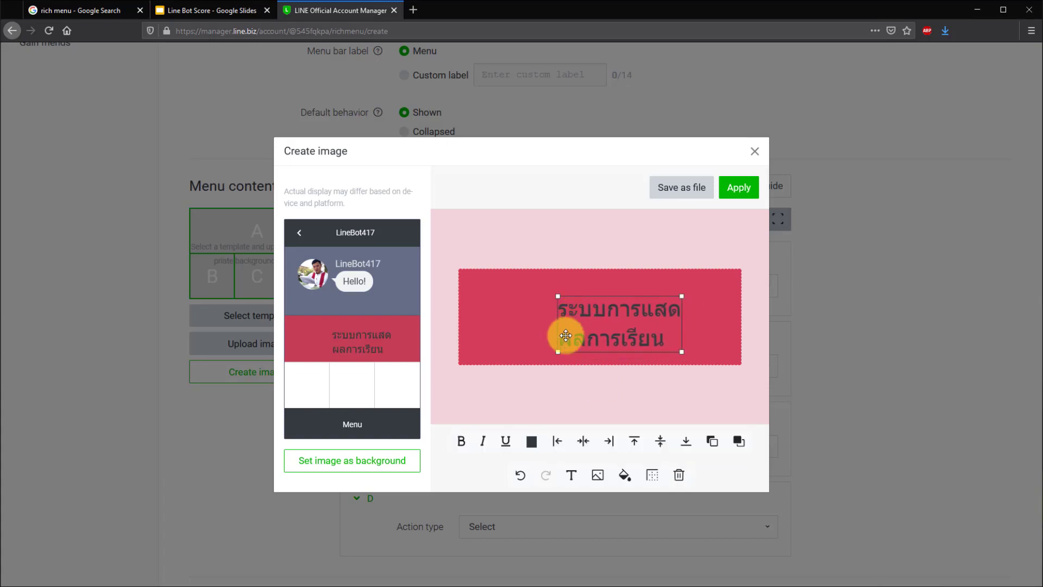
Fill area B with dark blue #314379 and add a placeholder text coloured white
click(320, 384)
click(624, 474)
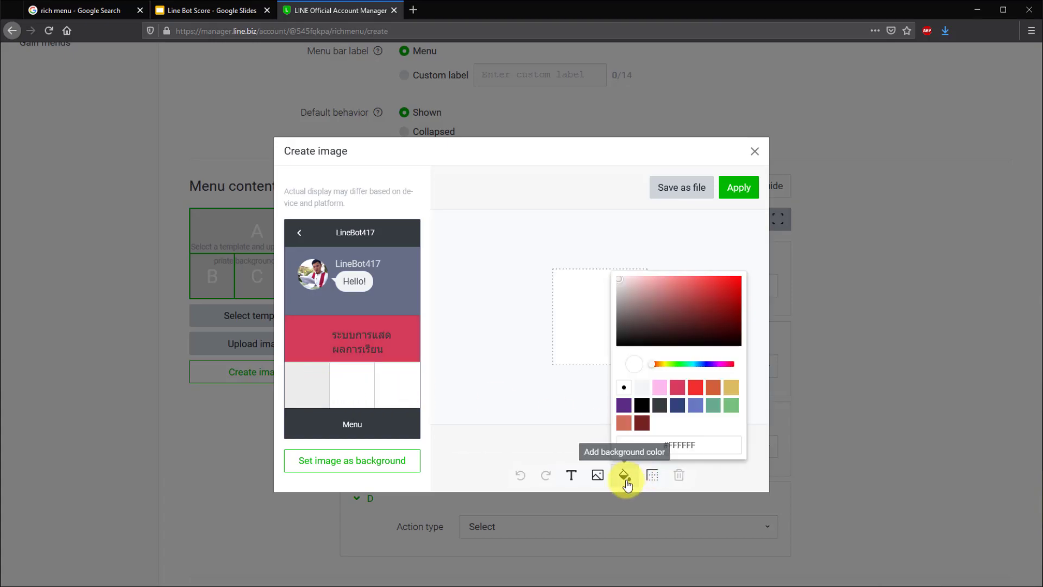
click(677, 405)
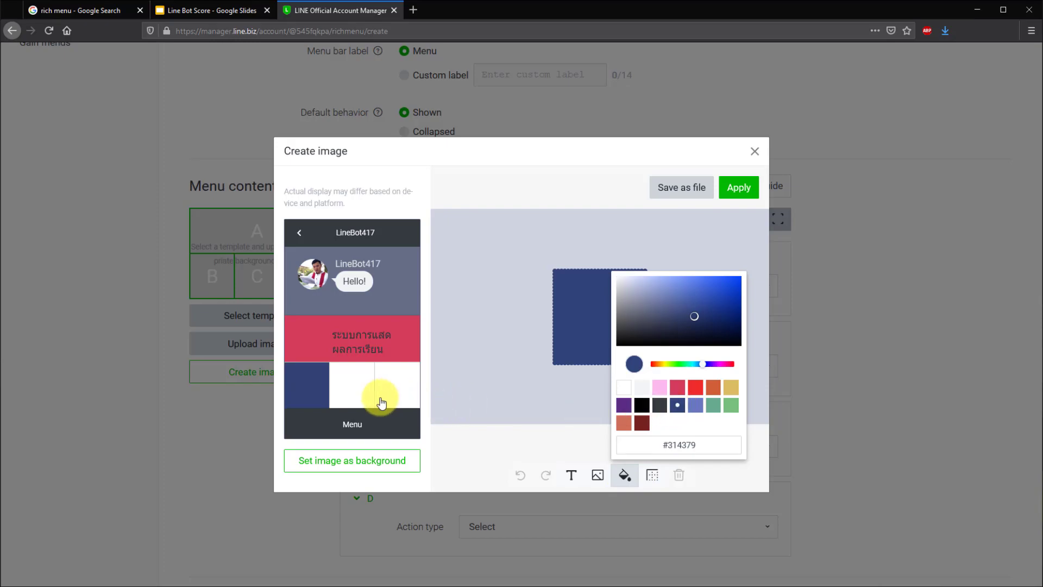
click(571, 474)
click(571, 477)
click(531, 441)
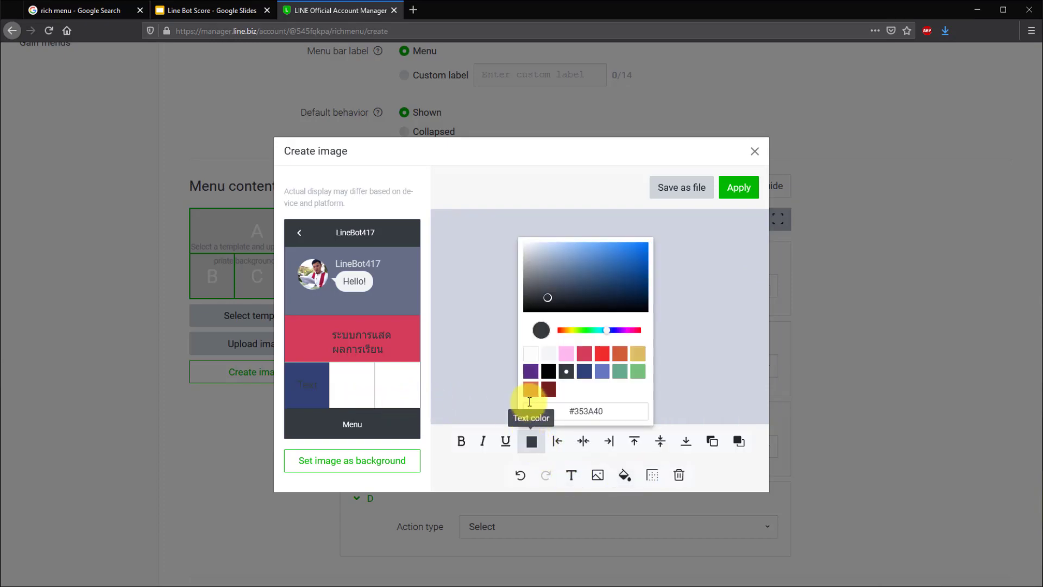
click(530, 354)
Fill area C with dark blue #314379 and area D with lighter blue #6577C1
click(346, 391)
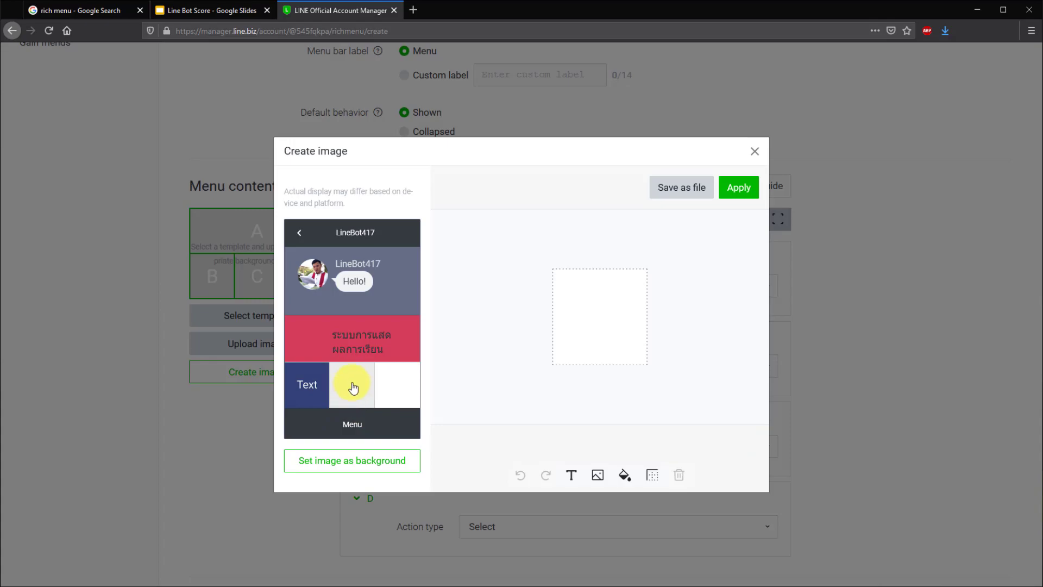
click(625, 476)
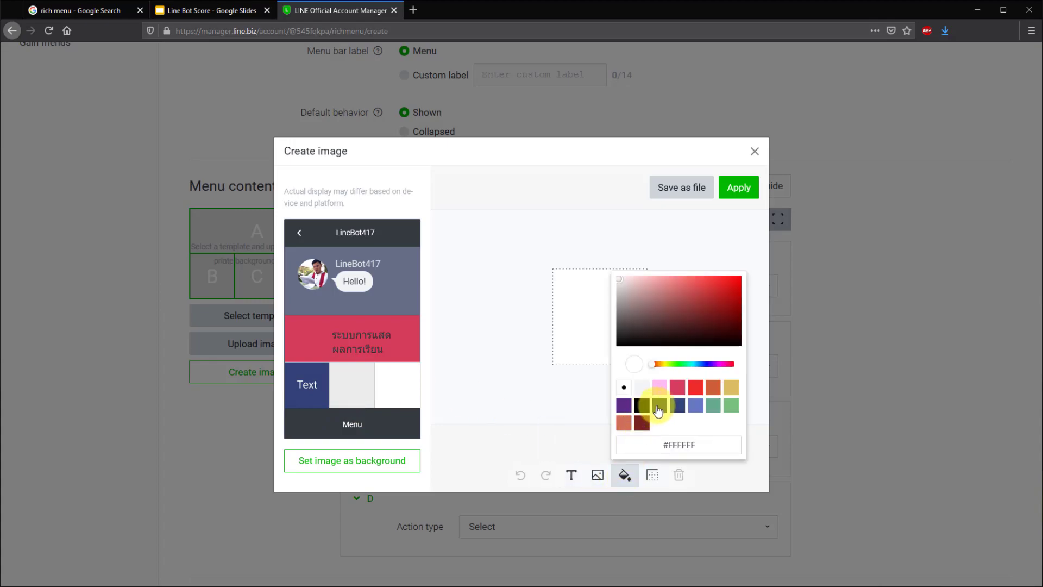
click(677, 405)
click(415, 406)
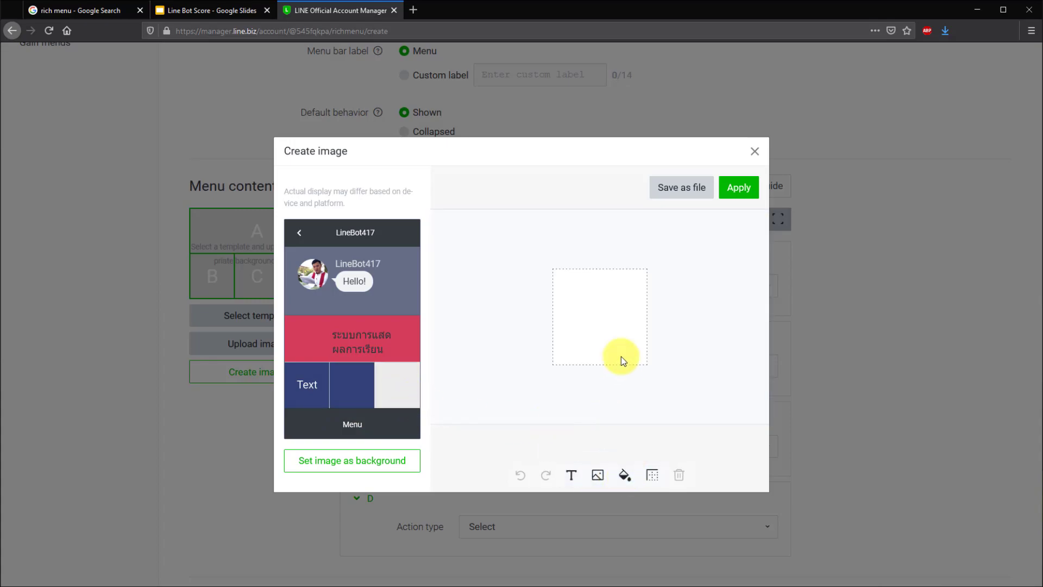
click(630, 476)
click(696, 405)
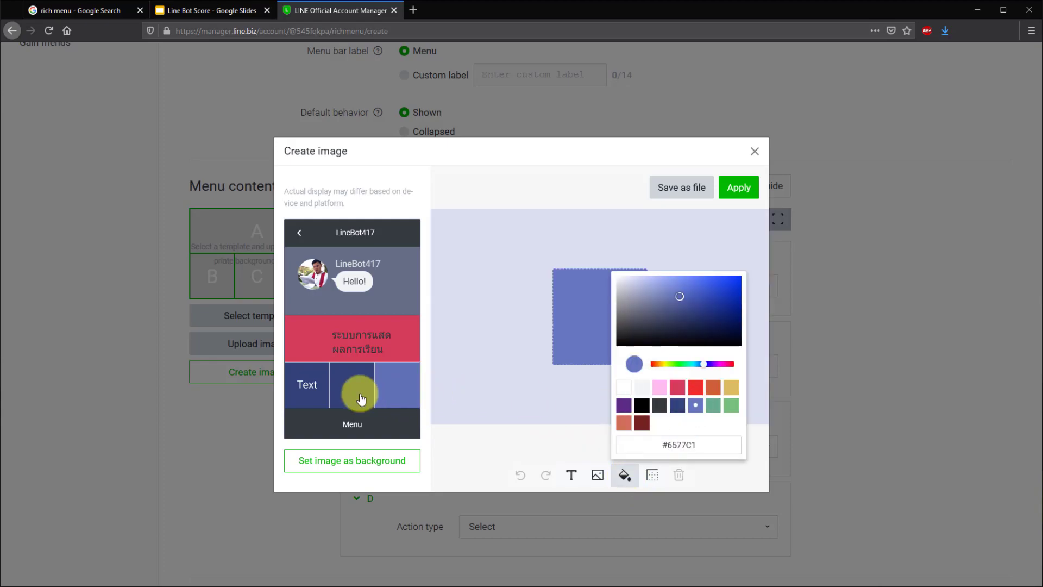
Check each of the four areas and apply the created image to the rich menu without saving it as a file
click(346, 357)
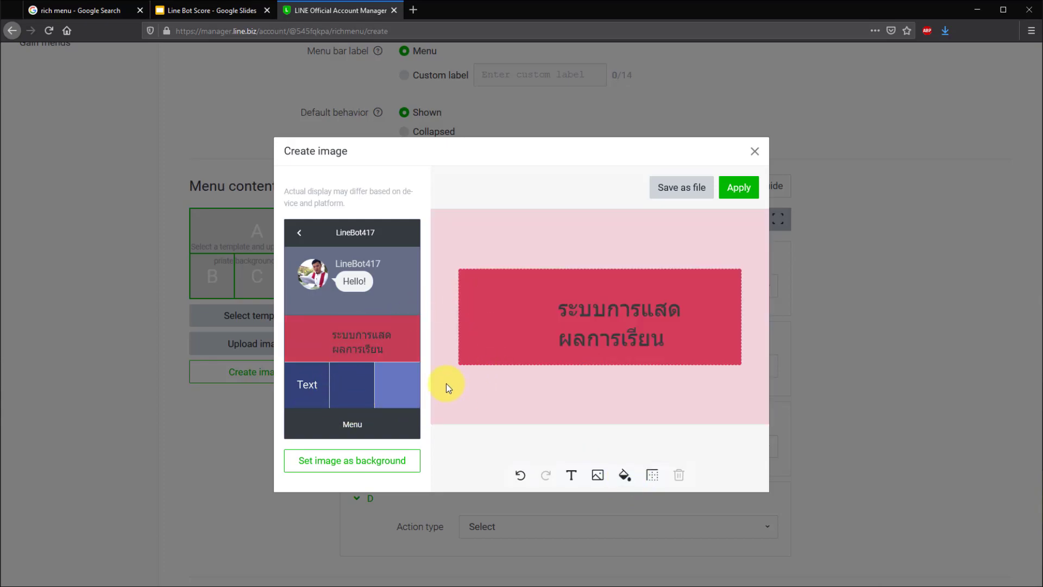
click(346, 384)
click(306, 385)
click(391, 386)
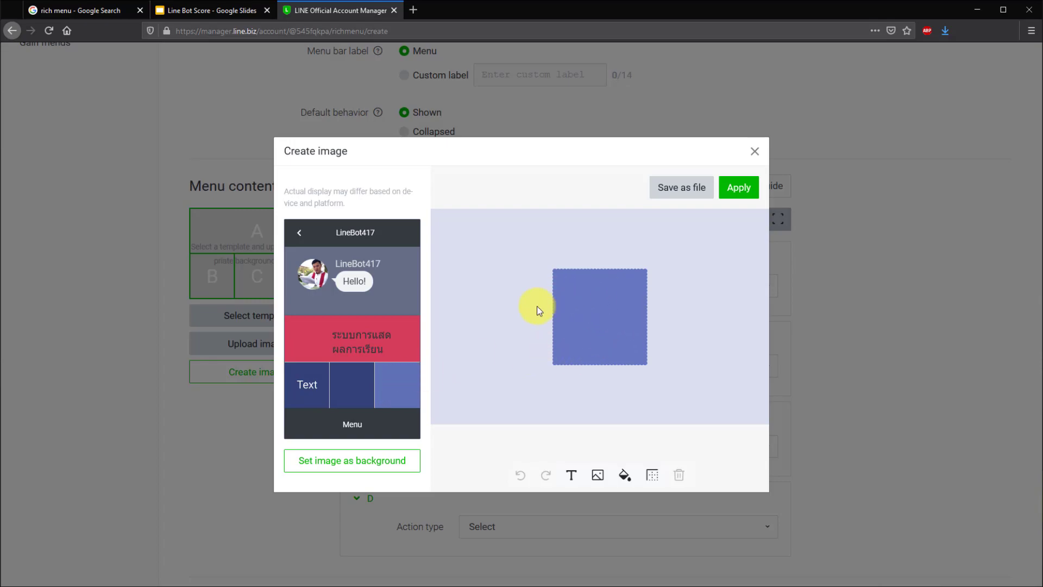
click(347, 389)
click(307, 387)
click(324, 346)
click(742, 188)
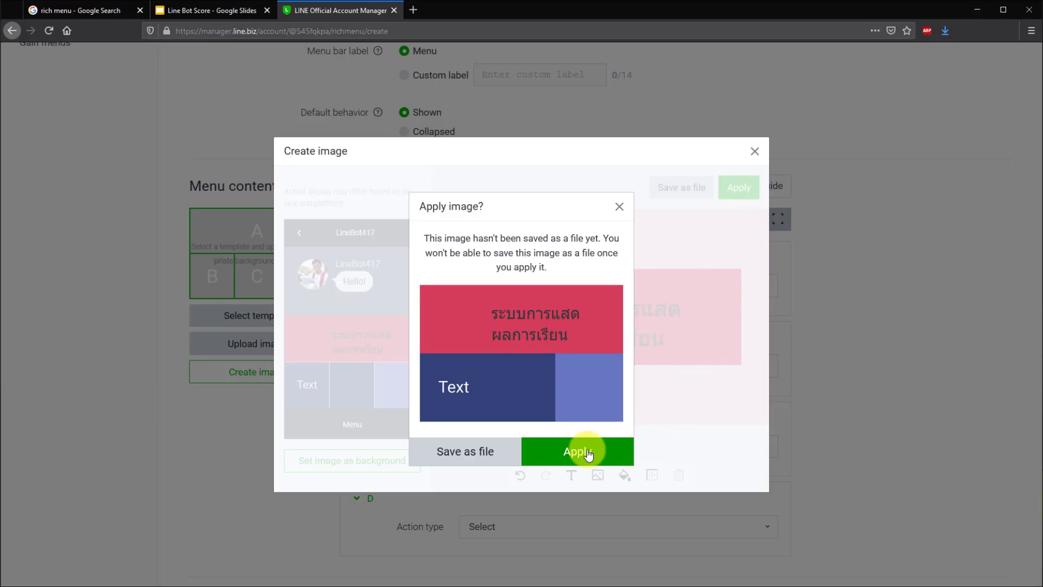
click(588, 454)
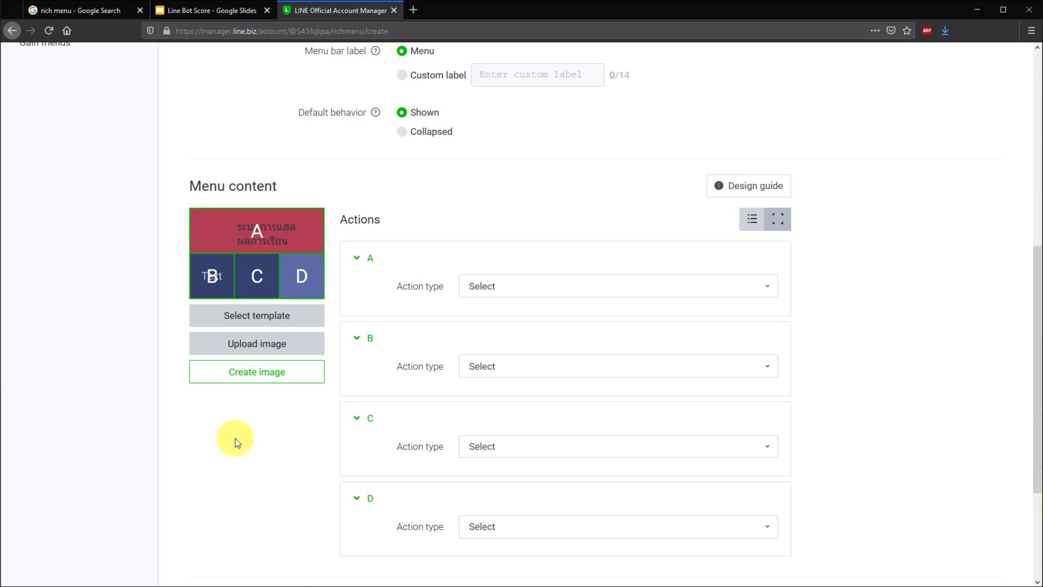
Switch to the Line Bot Score presentation in Google Slides and open the Canva link on slide 5
click(209, 12)
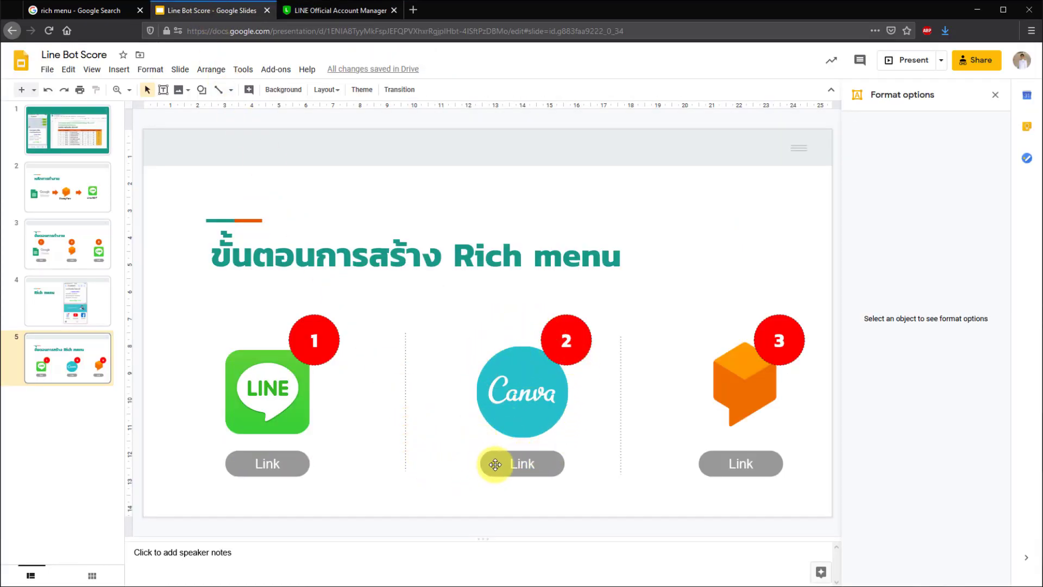
click(550, 466)
click(551, 488)
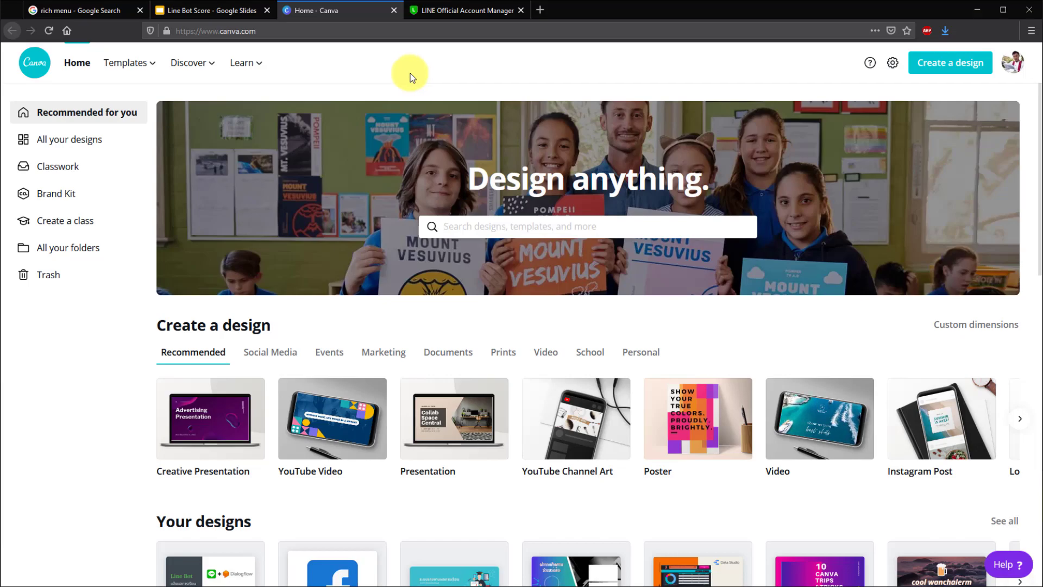
Create a custom-size design of 1200 × 405 px, matching area A in the richmenu-template-guidem-03.png guide
click(957, 69)
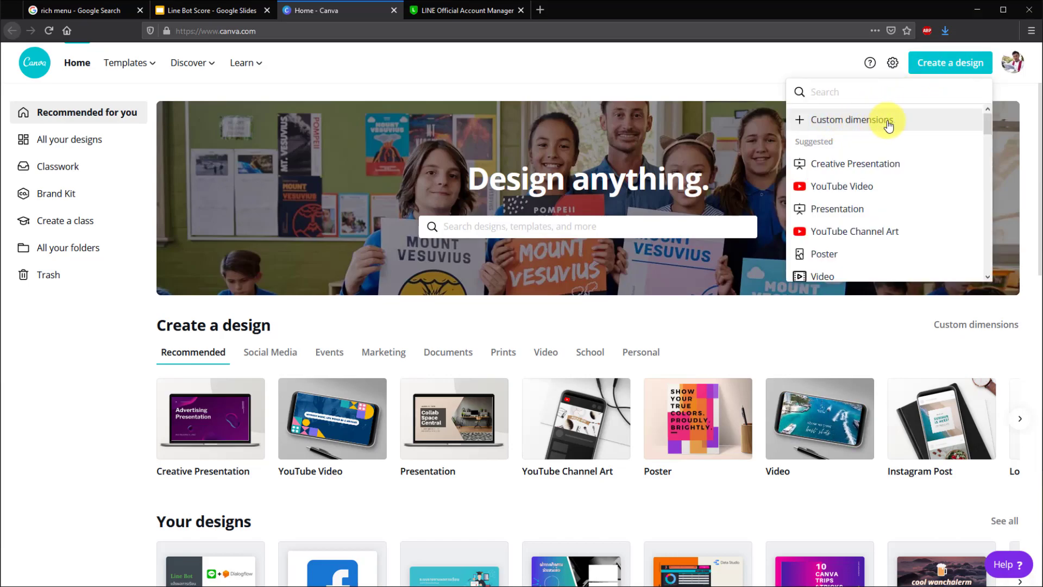
click(863, 121)
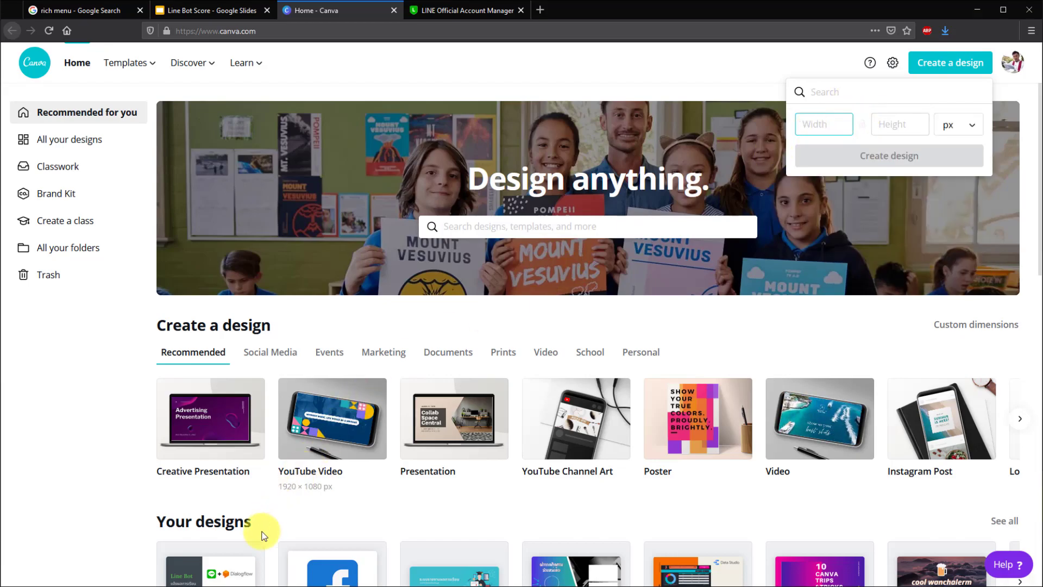
click(239, 580)
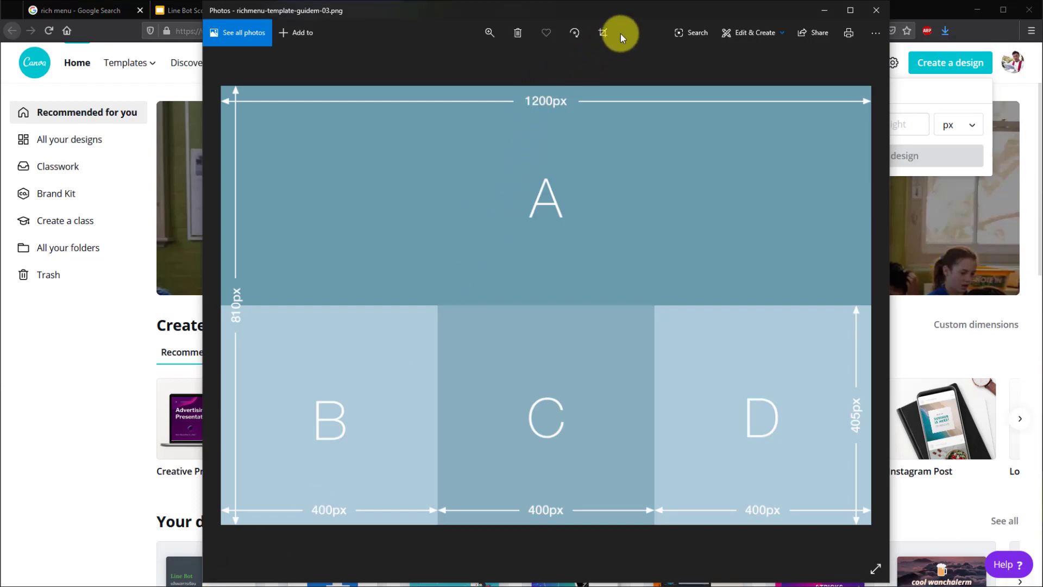
drag(637, 16, 517, 24)
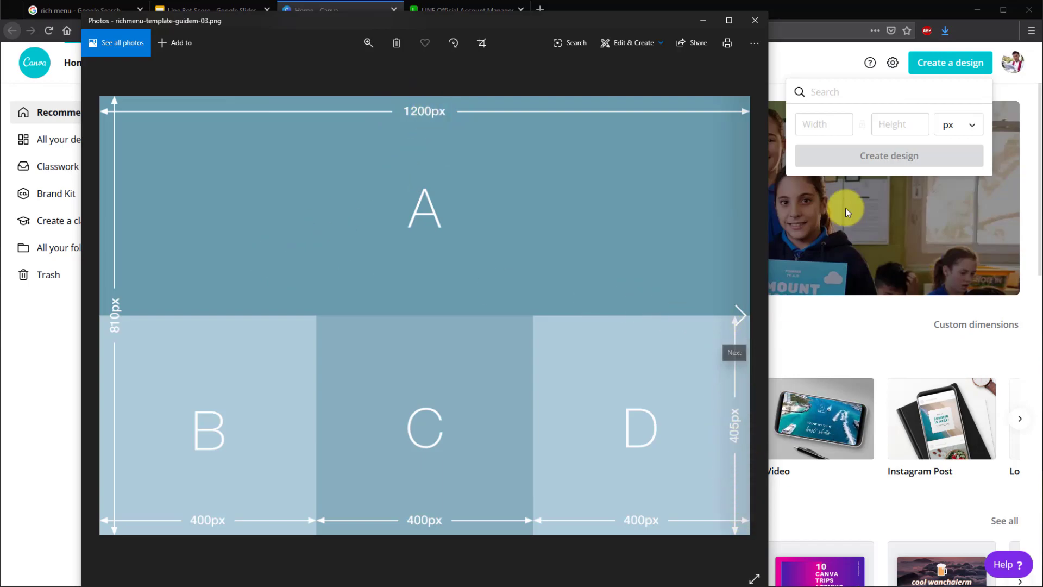
click(830, 129)
text(12)
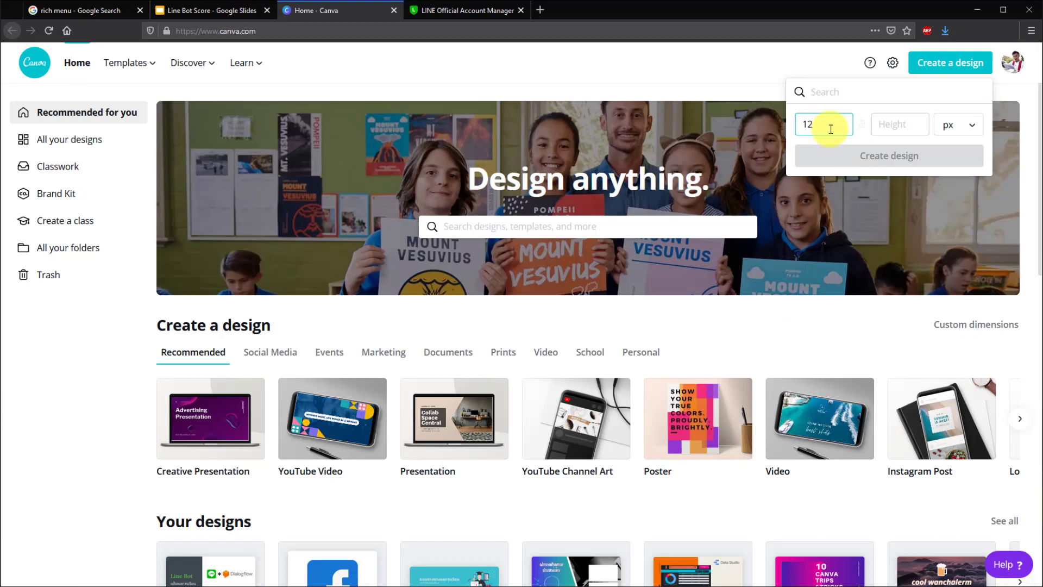
text(00)
click(884, 124)
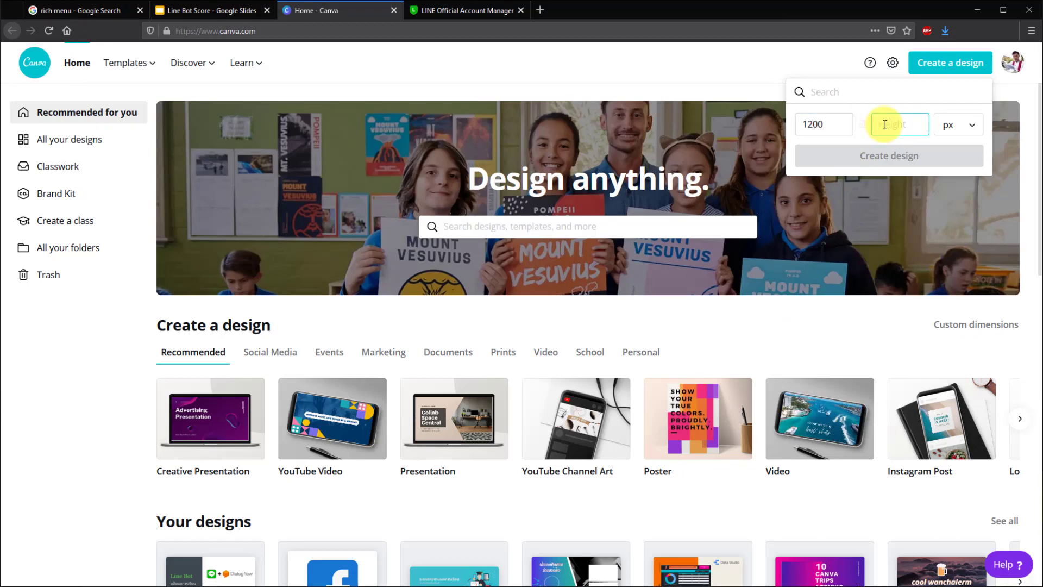
text(405)
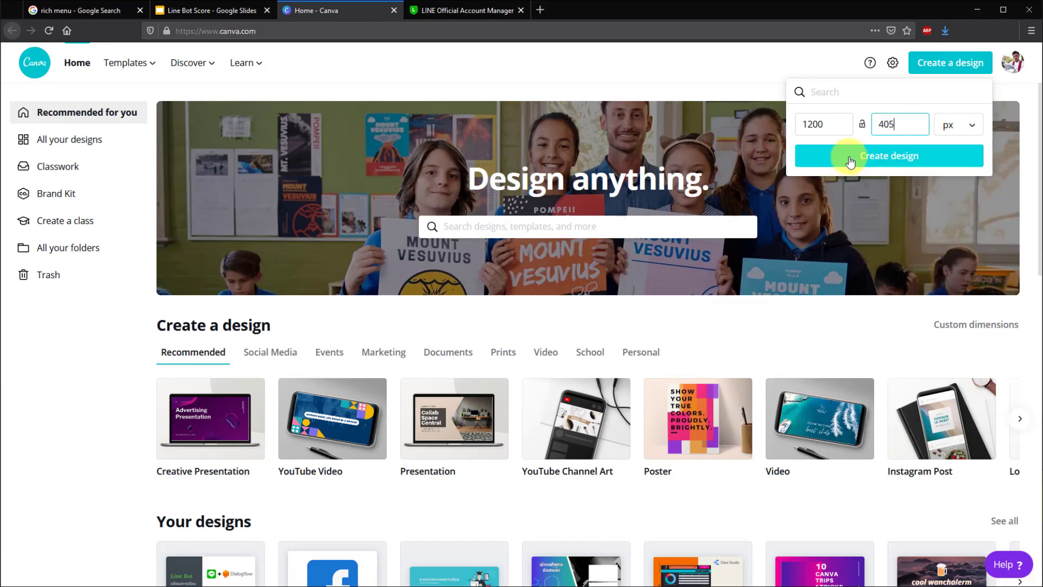
click(833, 161)
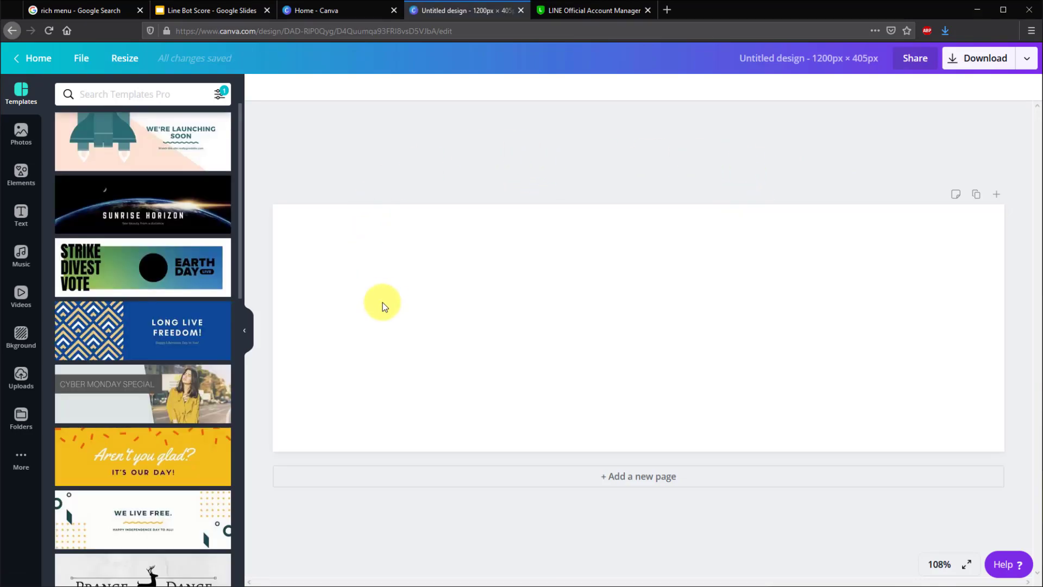
Look through the Photos, Elements and Text assets available for the blank 1200 × 405 px design
click(389, 285)
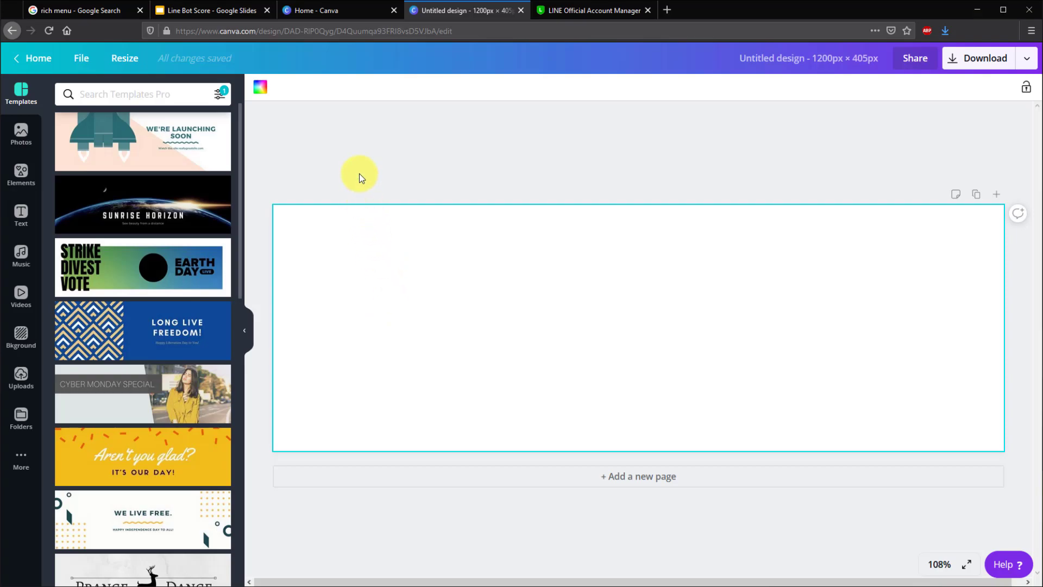
click(16, 139)
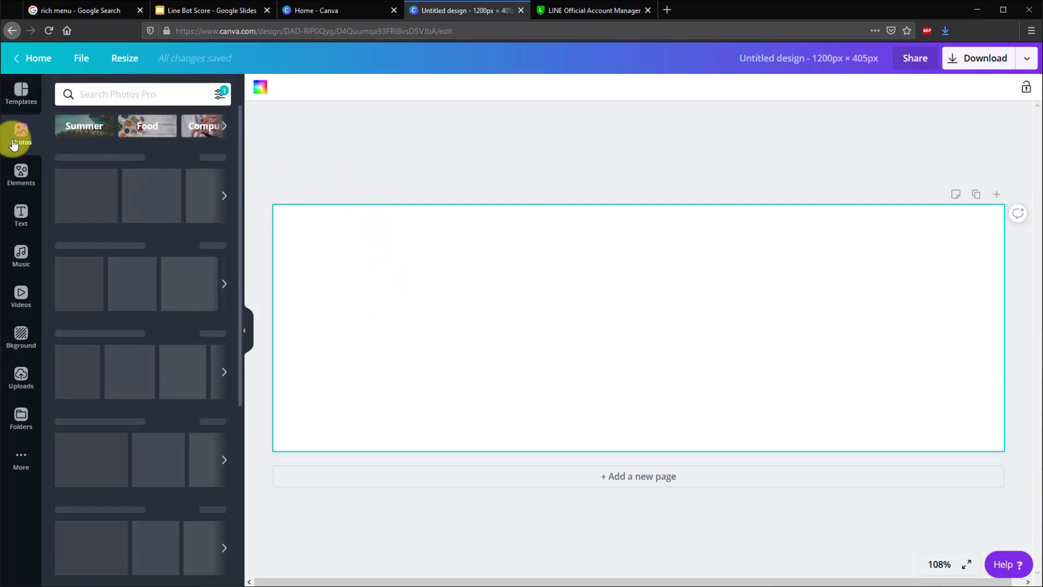
click(21, 173)
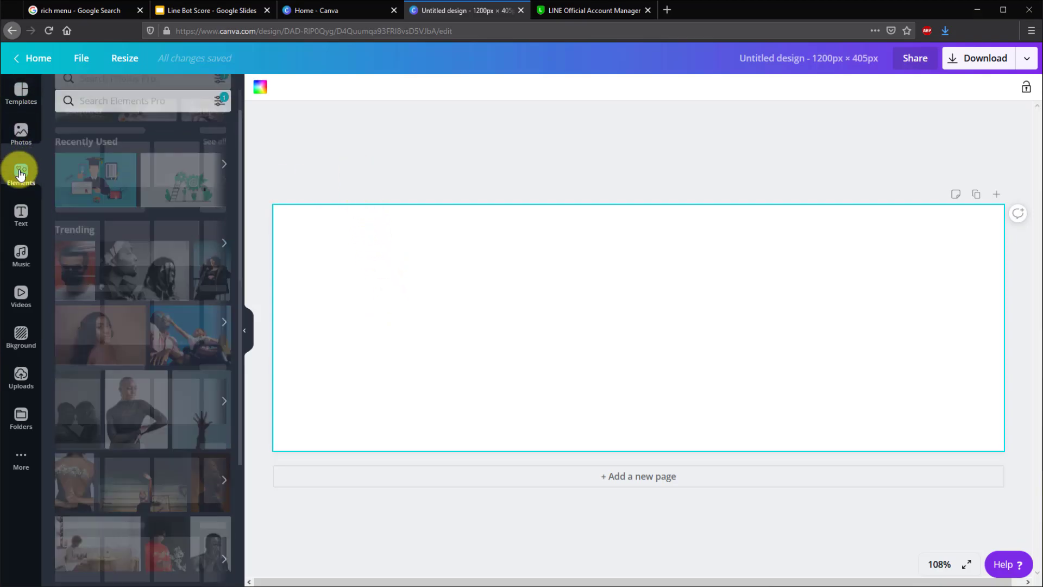
click(21, 215)
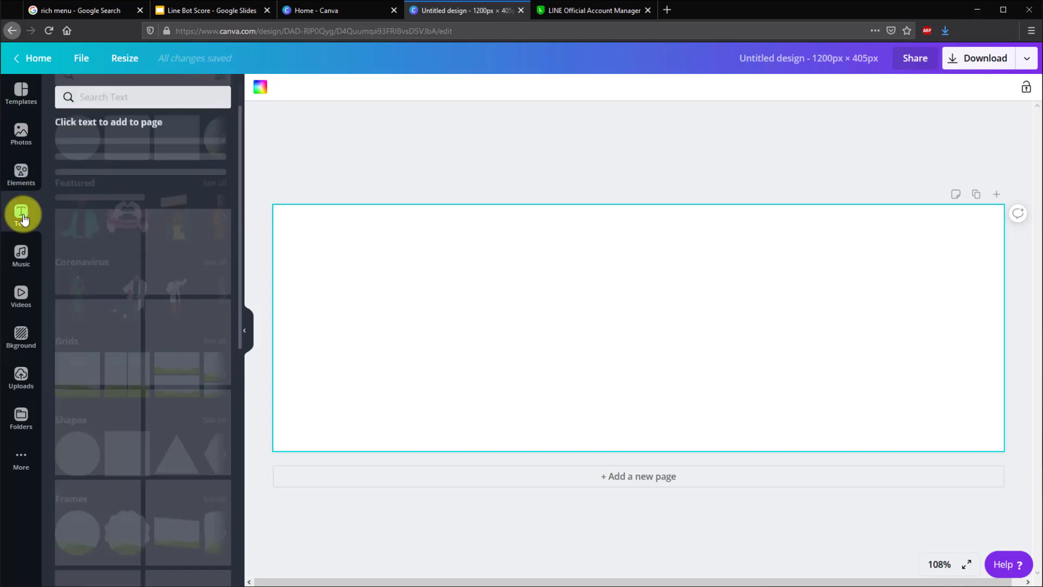
click(20, 142)
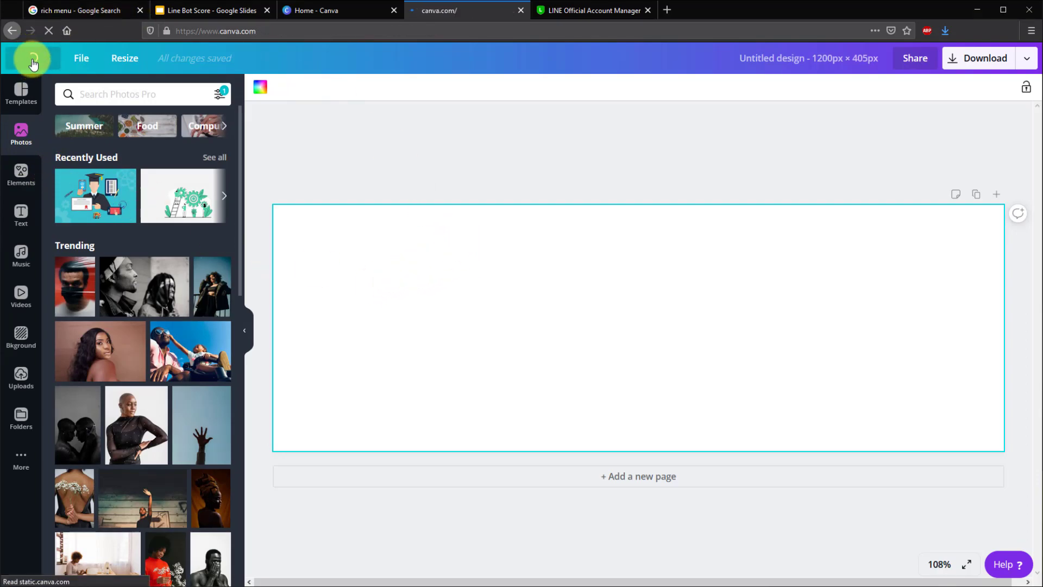
Return to the home page, open the existing banner design ระบบรายงานผลการเรียน and compare it with the rich menu template guide
scroll(223, 348, down, 5)
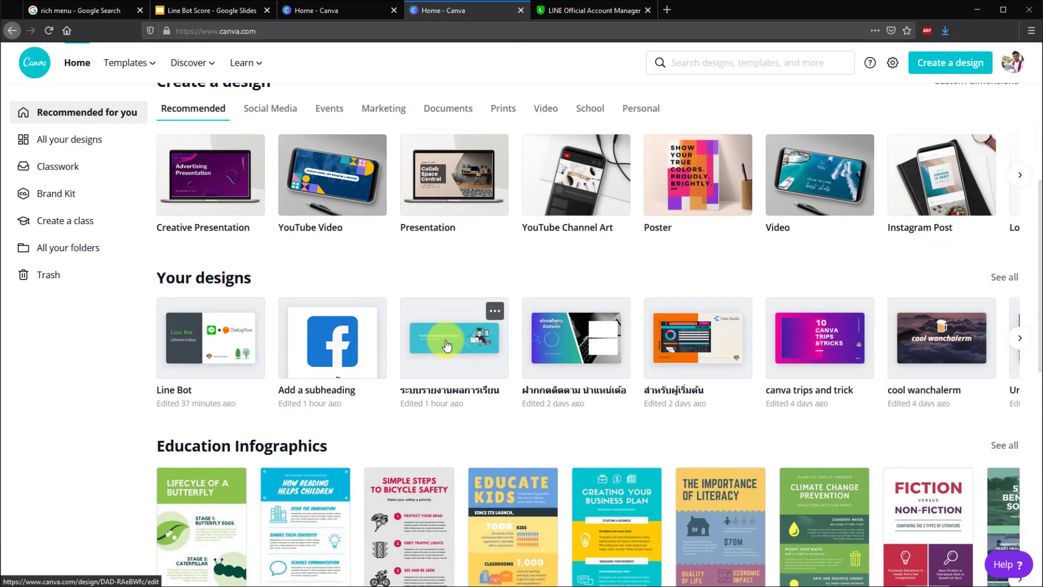
click(446, 345)
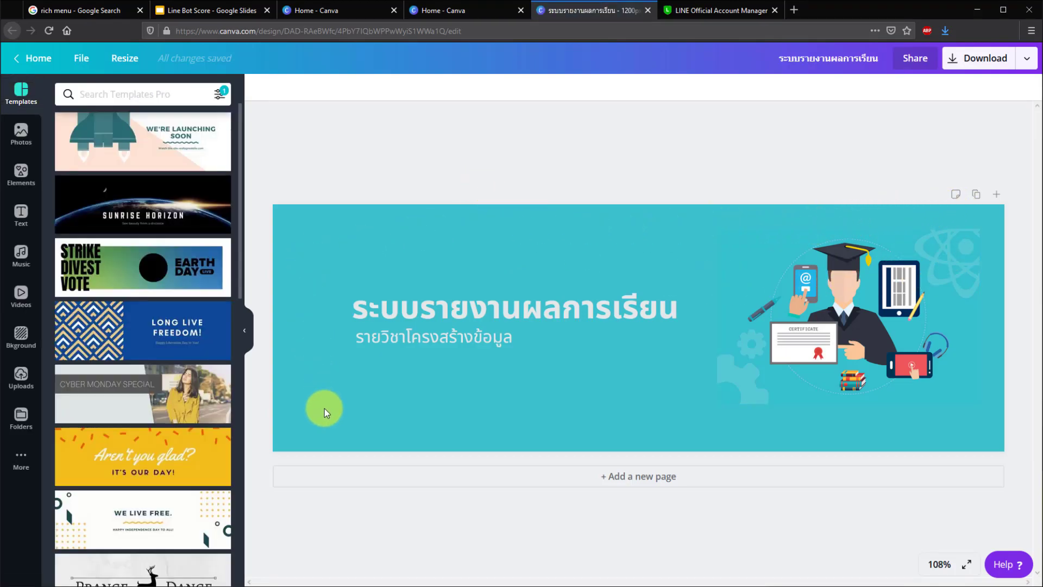
click(641, 410)
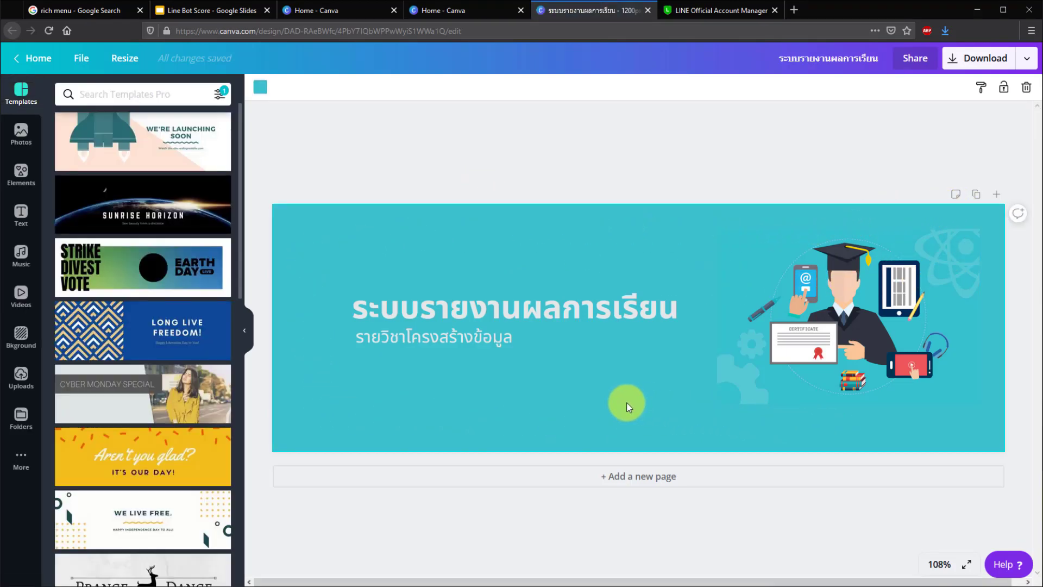
key(alt+Tab)
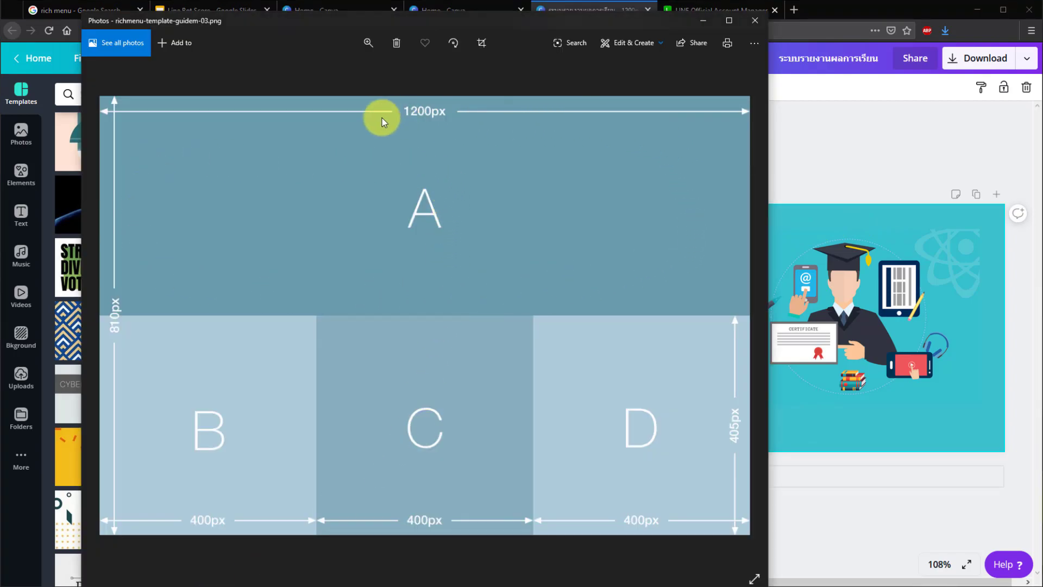
click(828, 143)
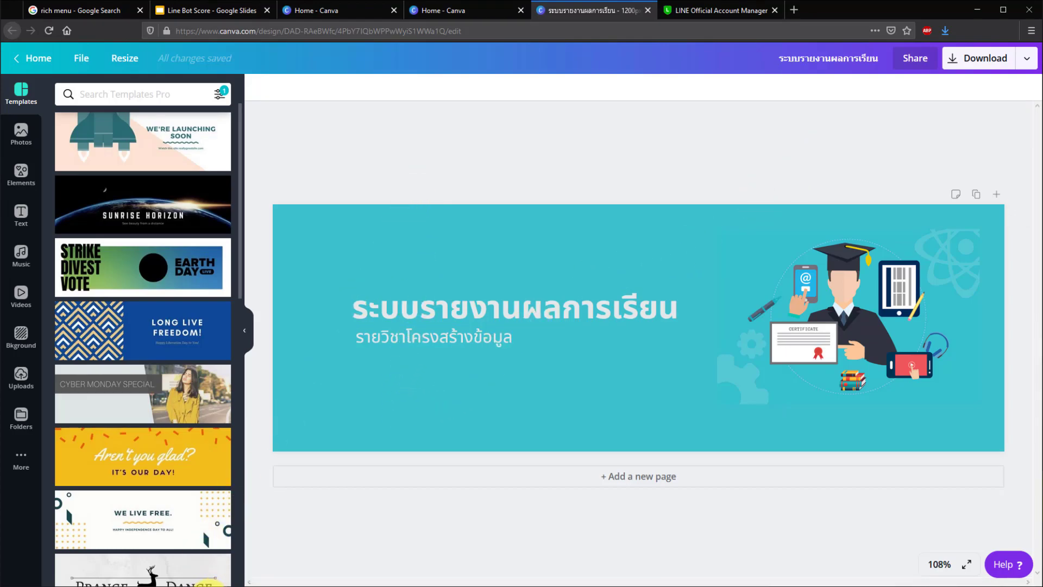
key(alt+Tab)
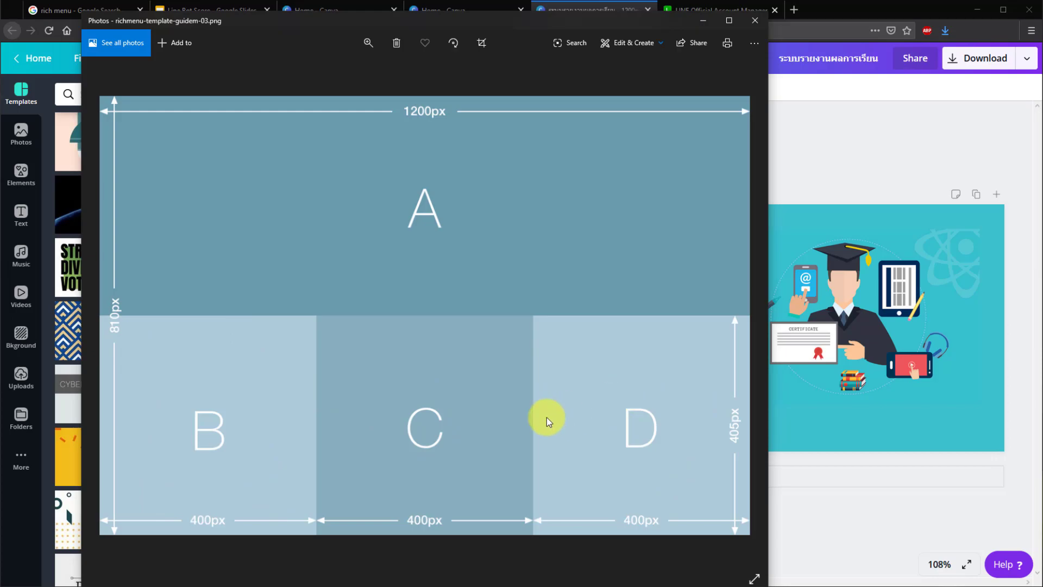
key(alt+Tab)
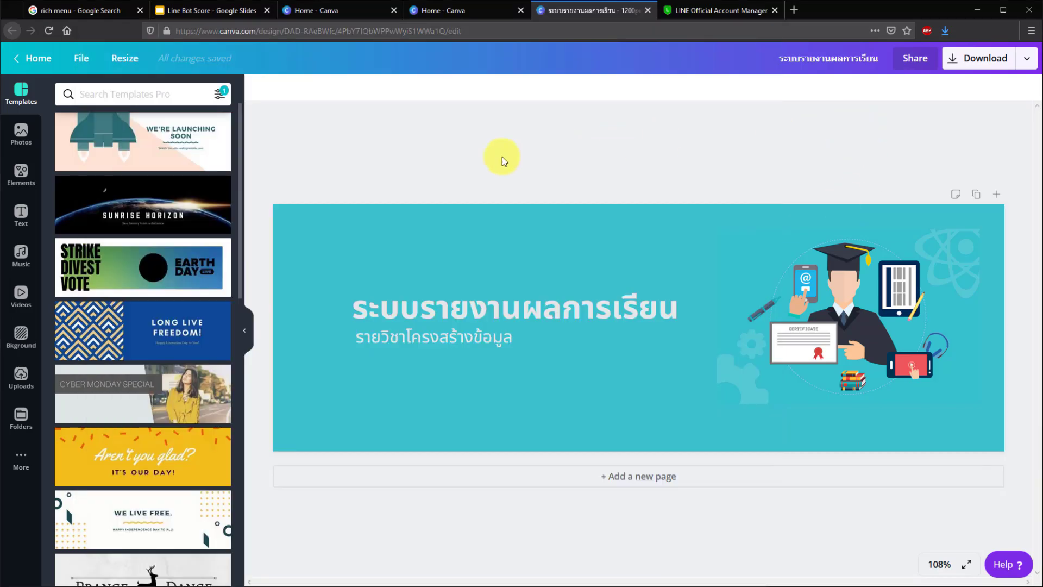
Return to the home page and create a custom-size design of 400 × 405 px for a small menu area
click(37, 58)
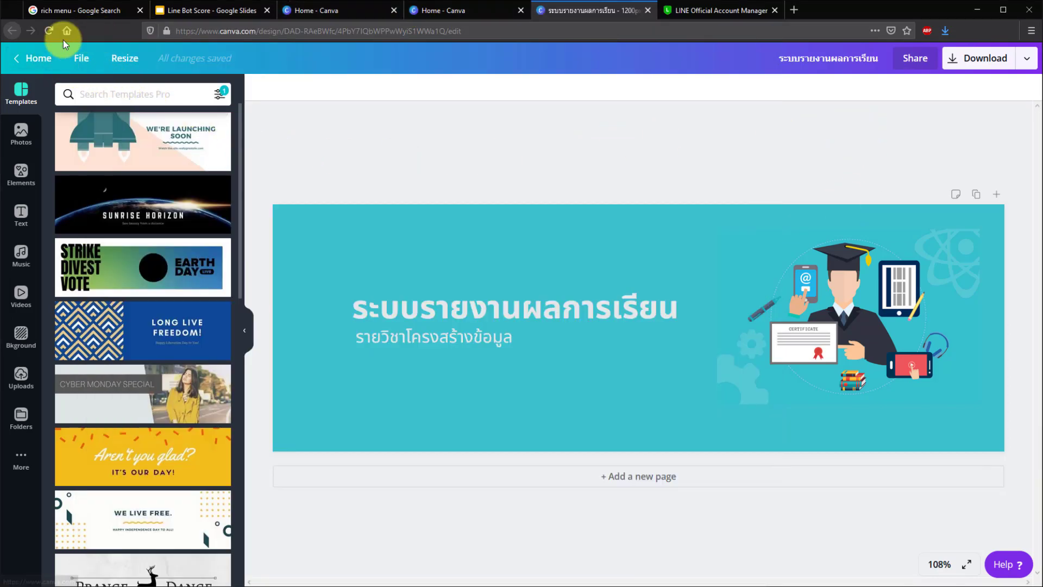
click(22, 56)
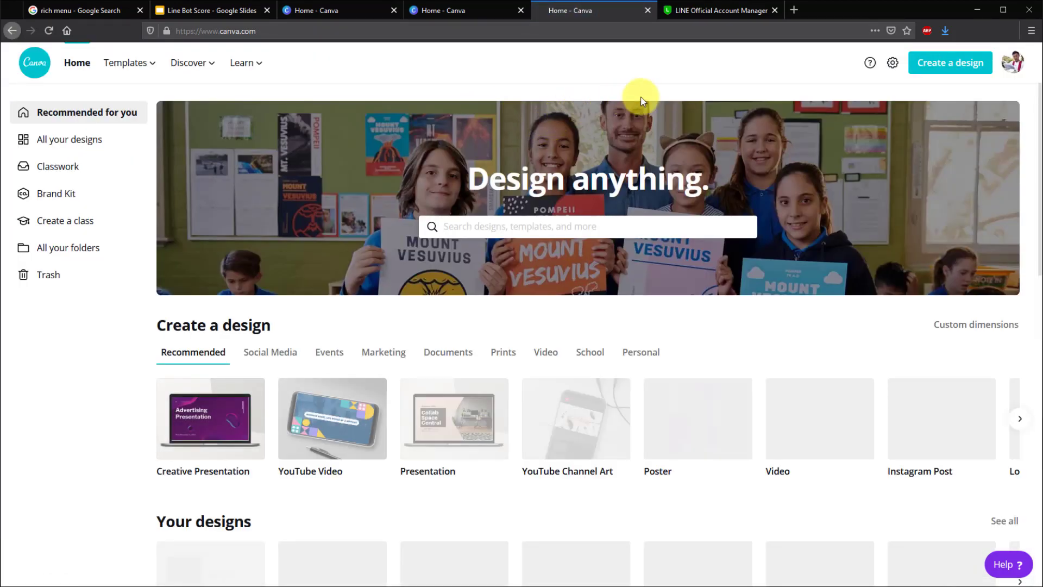
click(938, 63)
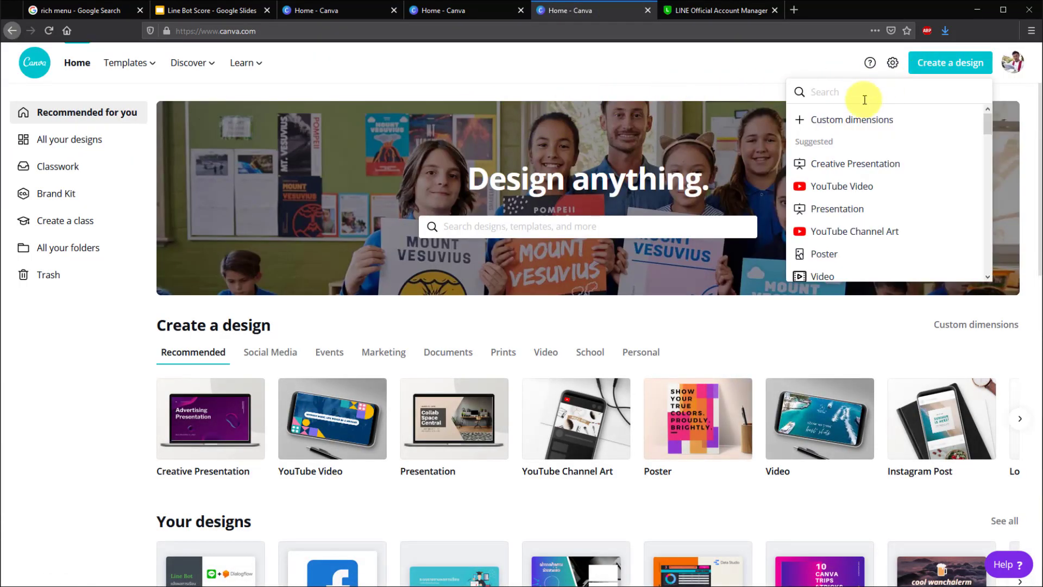
click(832, 121)
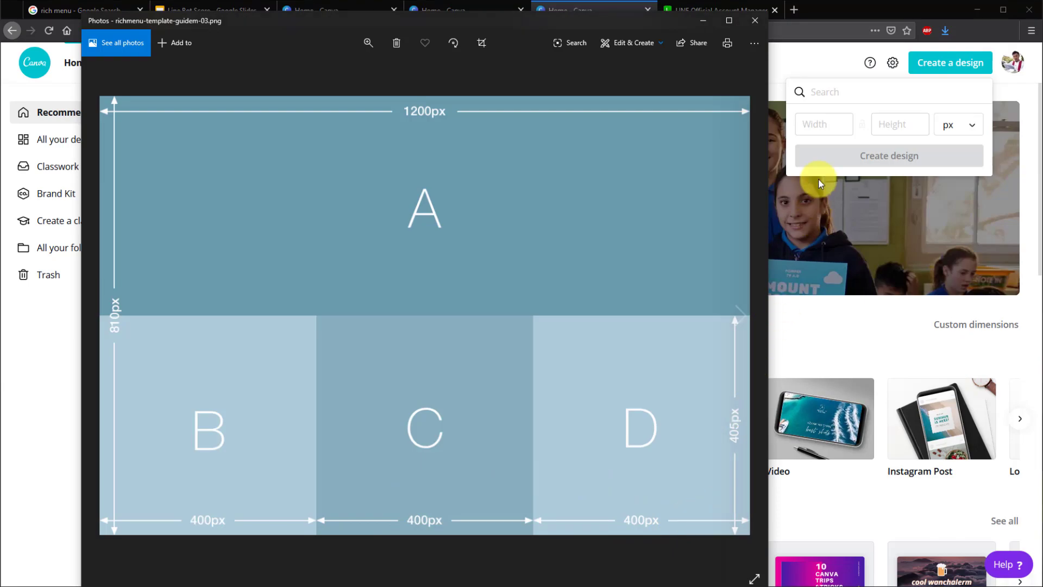
click(818, 126)
text(400)
click(897, 125)
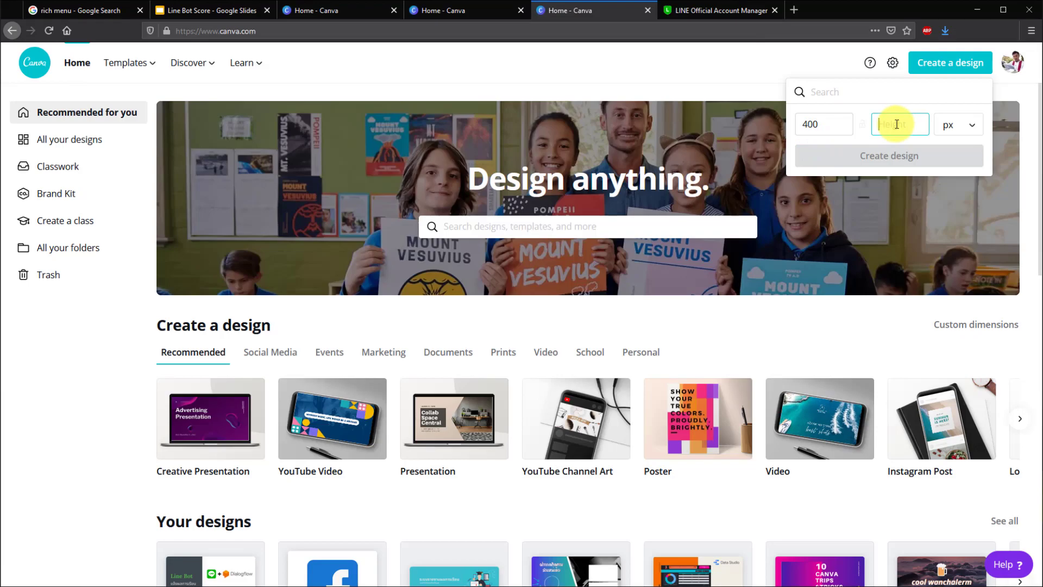
text(405)
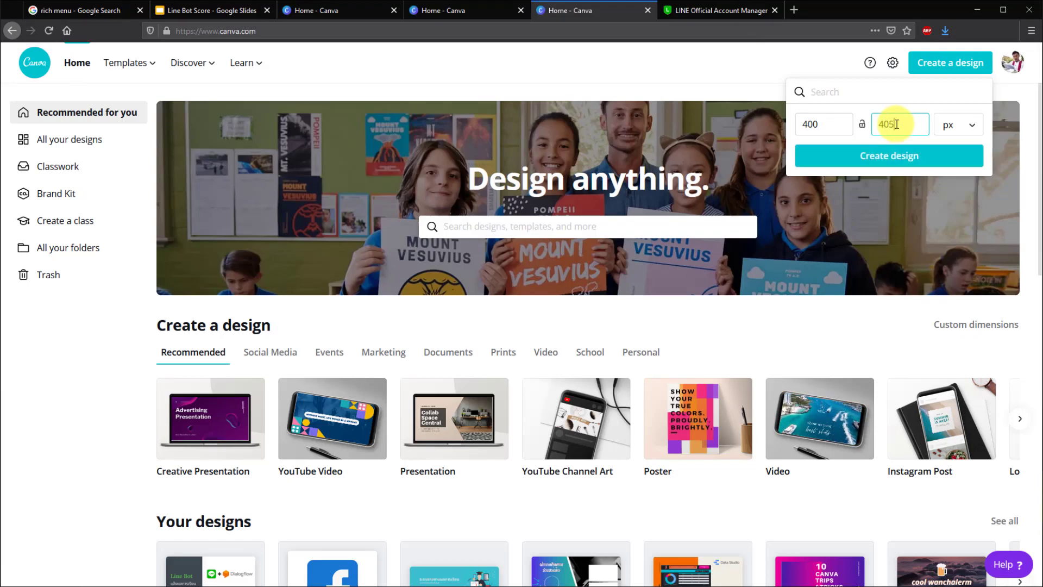
click(889, 156)
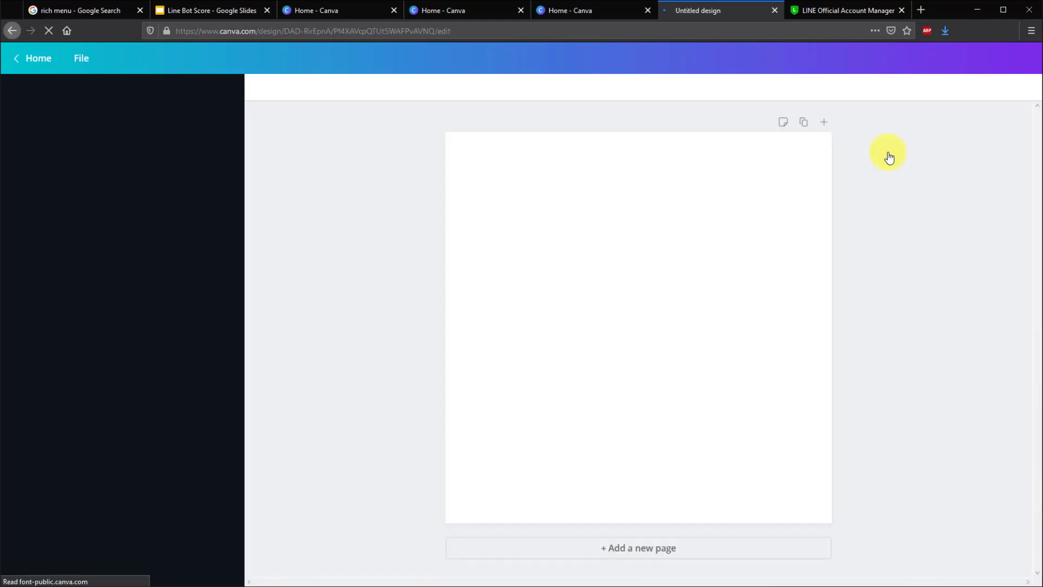
click(572, 237)
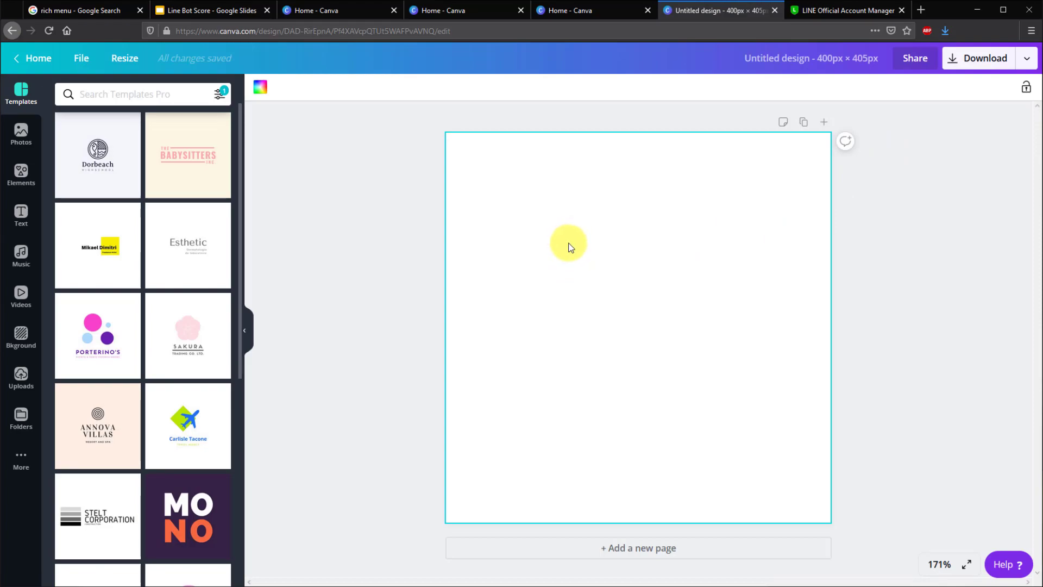
Open the existing Add a subheading design from all designs and review its icons and captions on pages 1 to 3
click(573, 10)
click(56, 139)
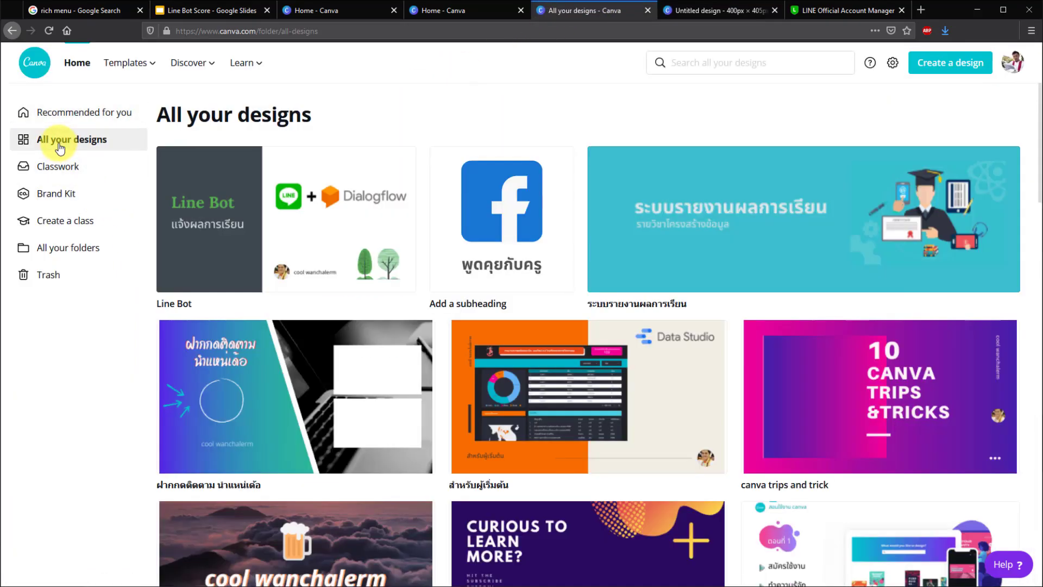
click(489, 219)
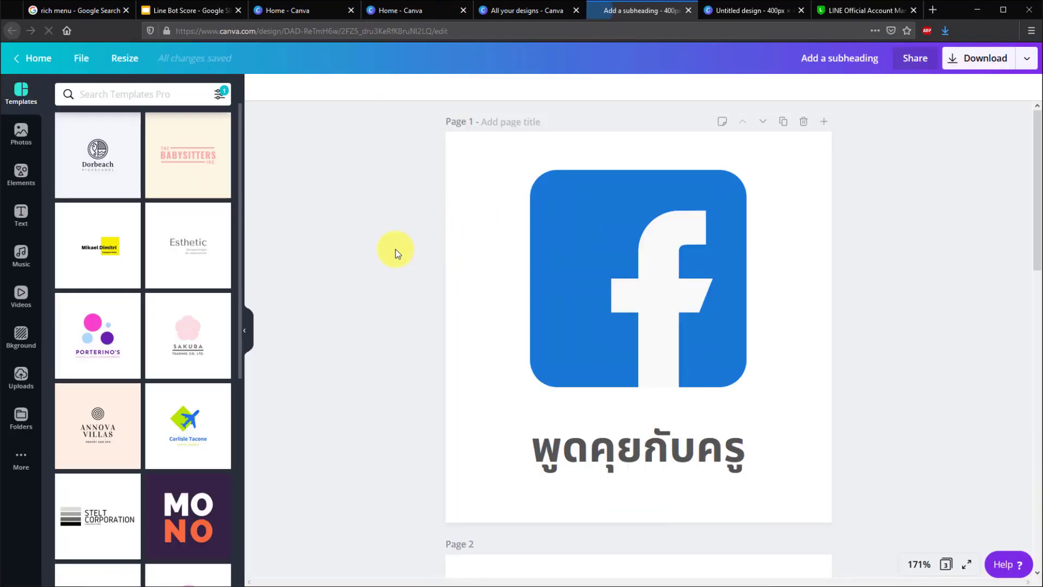
click(490, 258)
scroll(490, 258, down, 5)
scroll(490, 257, down, 8)
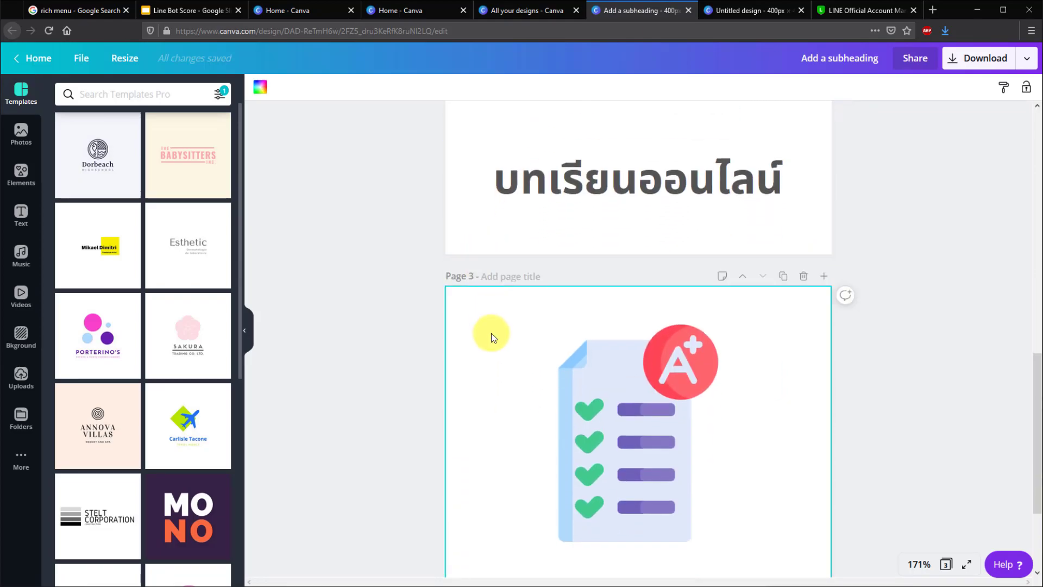
scroll(491, 333, up, 10)
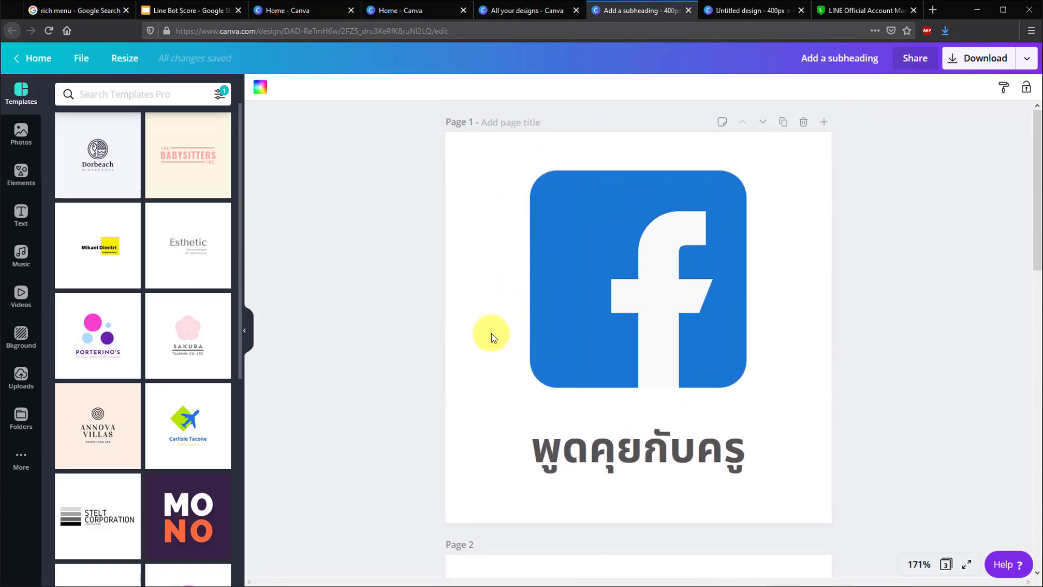
click(559, 273)
scroll(555, 288, down, 10)
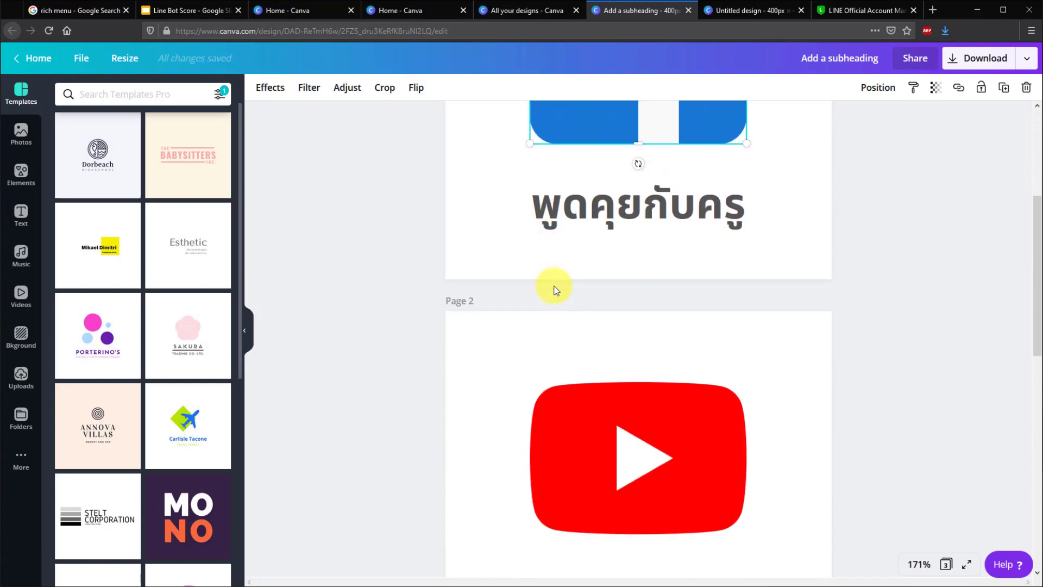
click(618, 250)
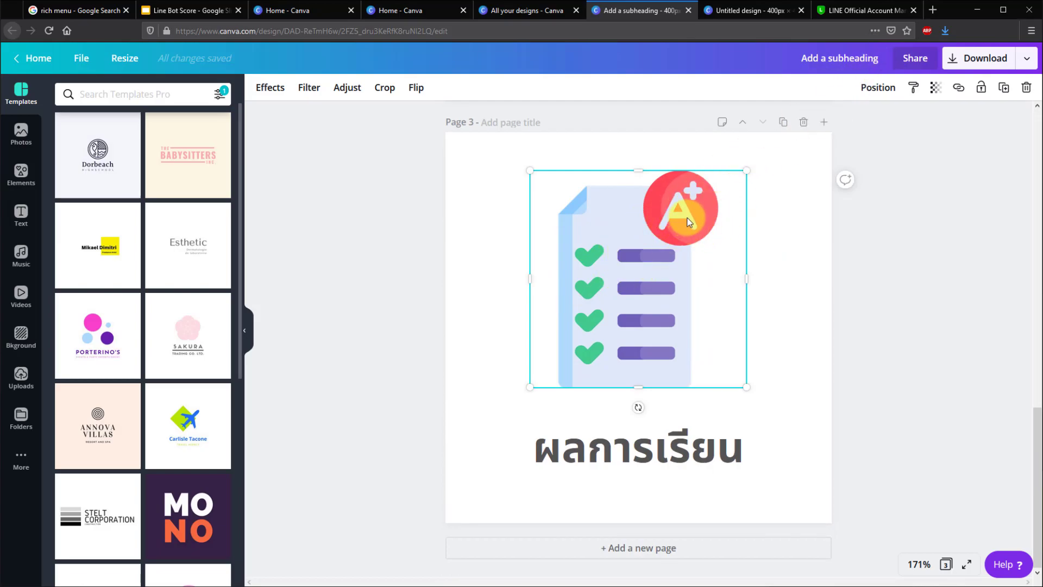
Open the Flaticon website in a new browser tab and begin an icon search
click(932, 9)
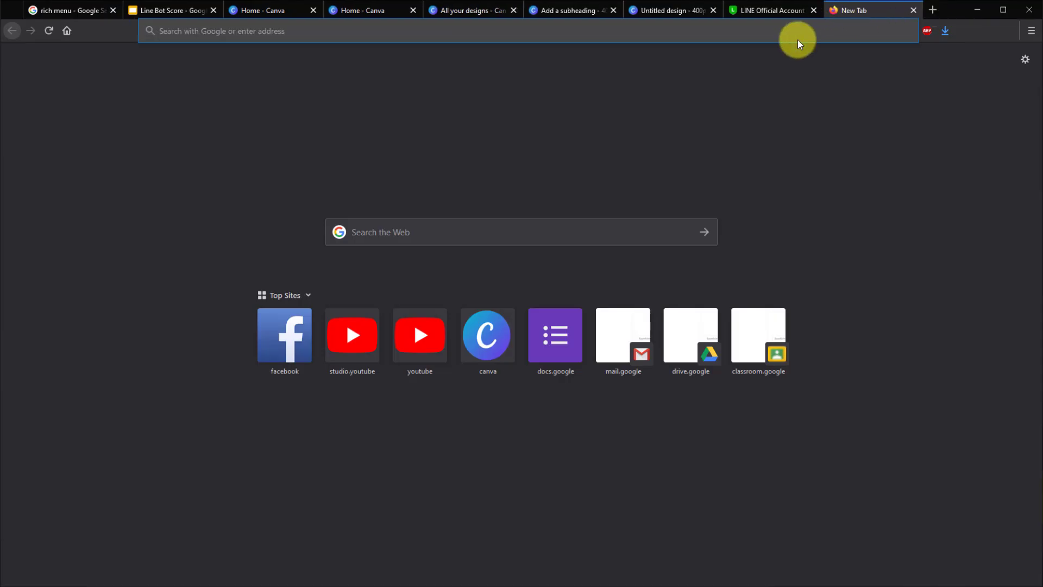
text(แบบ)
key(BackSpace)
key(BackSpace)
key(BackSpace)
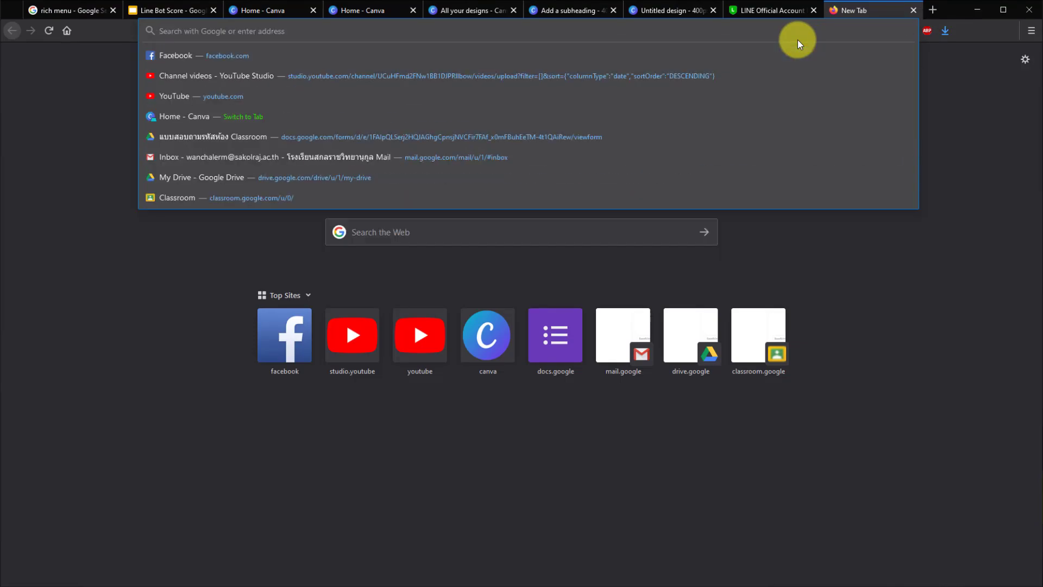
text(fl)
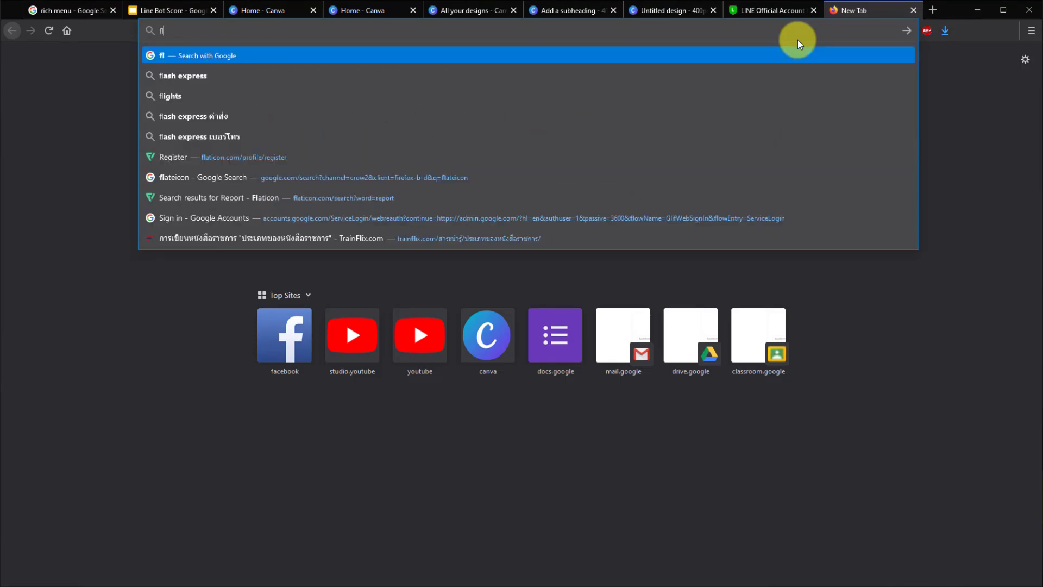
click(173, 159)
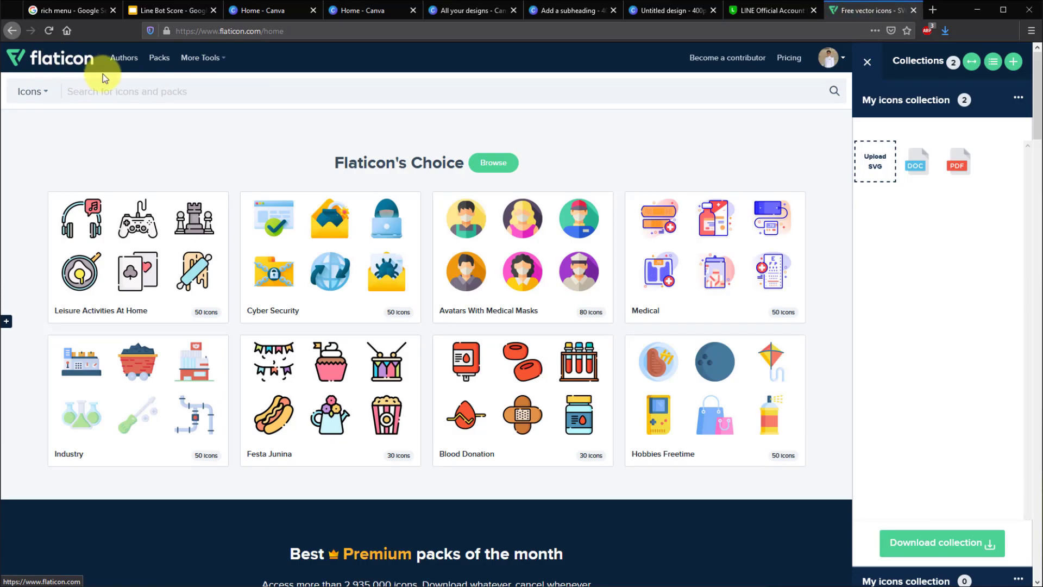
click(113, 91)
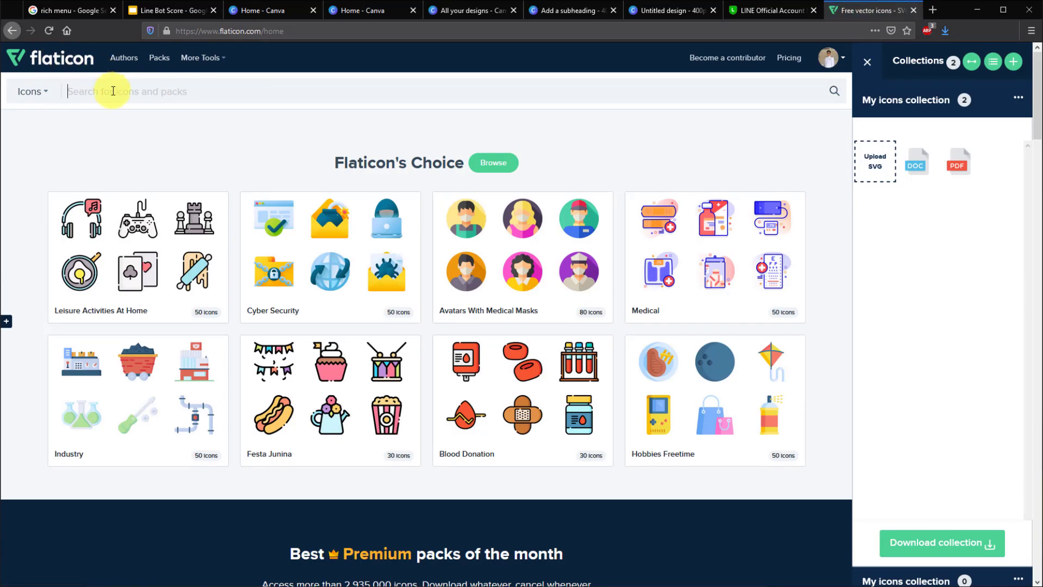